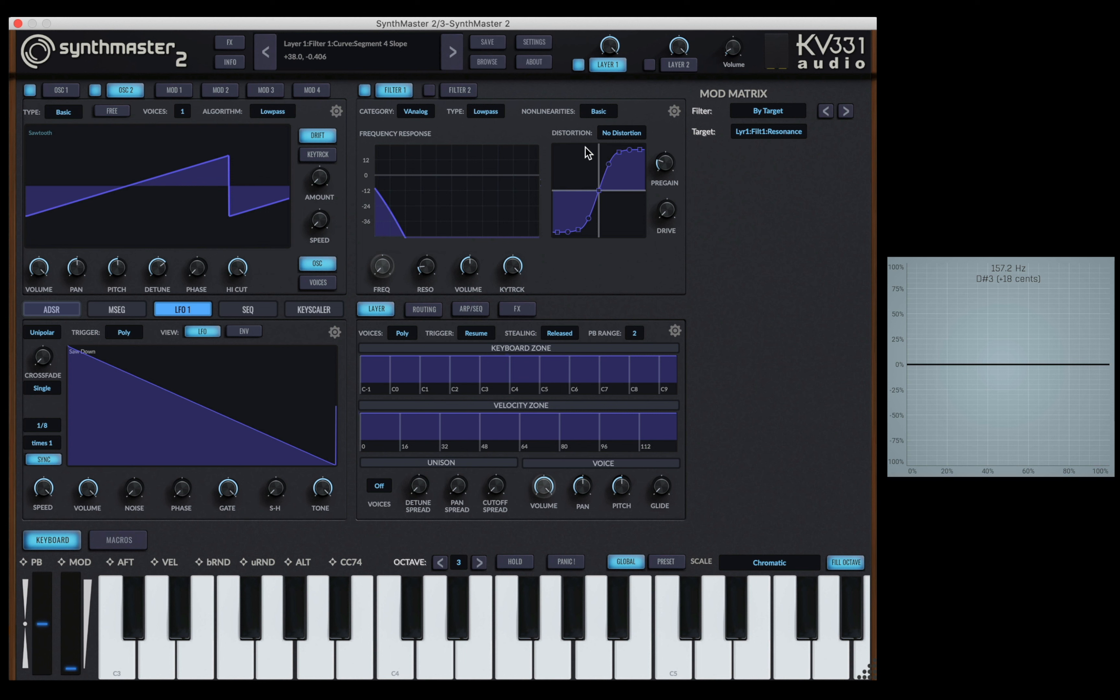
Set Filter 1's distortion to After Filter, adjust its pregain and raise its drive
{"action": "left_click", "coordinate": [629, 131]}
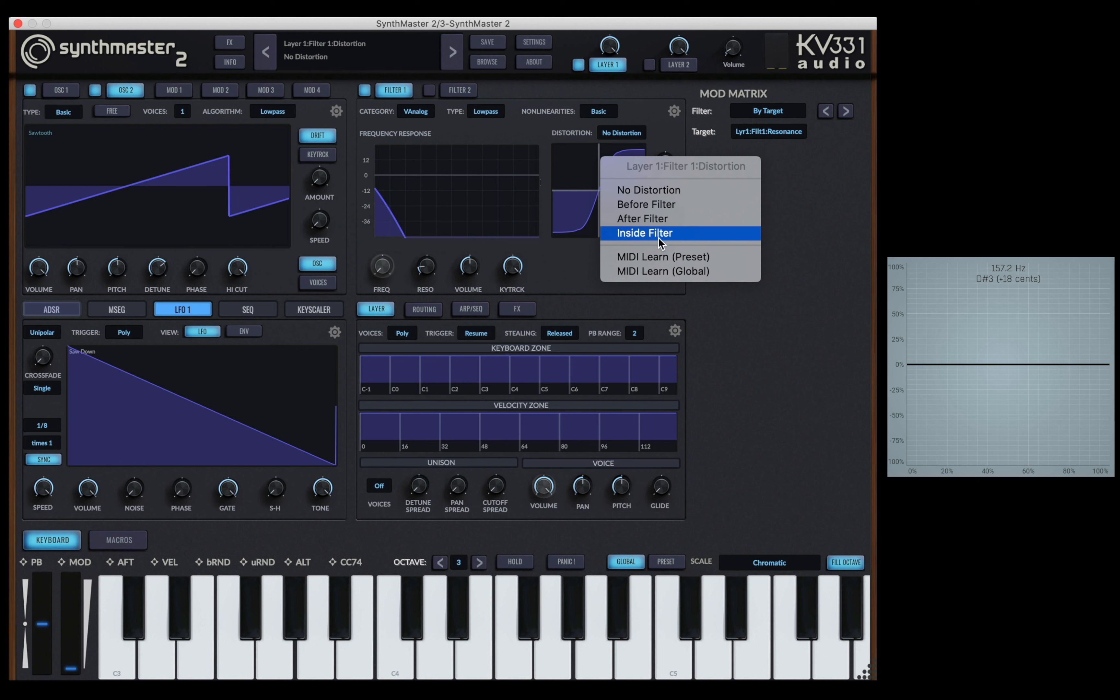
{"action": "left_click", "coordinate": [651, 218]}
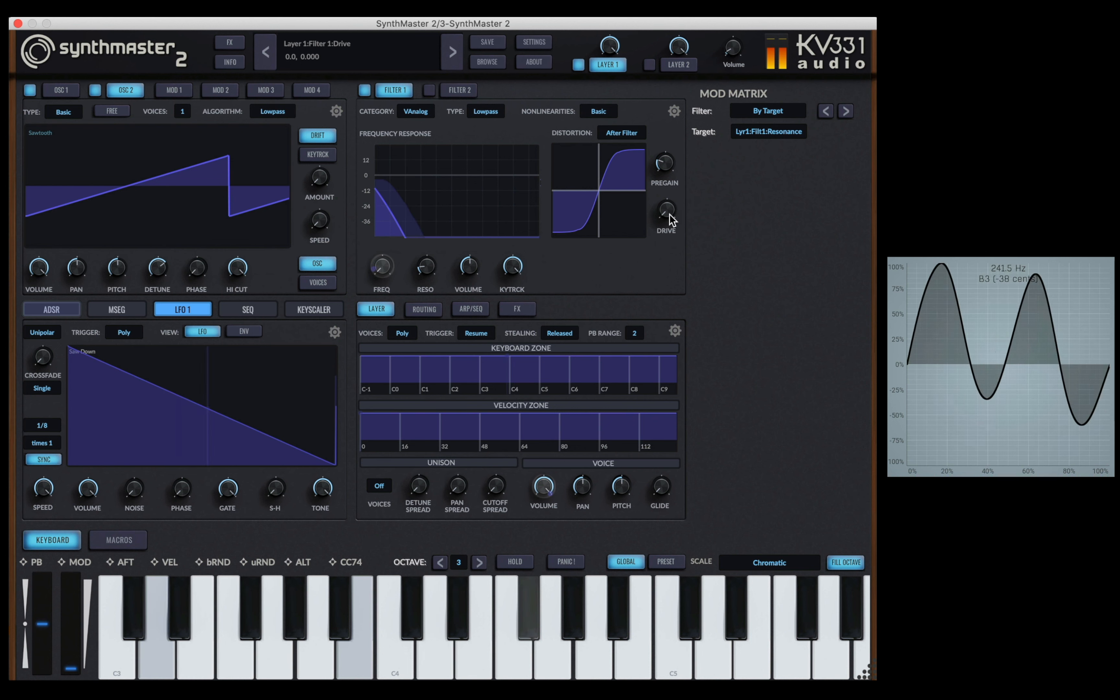
{"action": "left_click", "coordinate": [665, 169]}
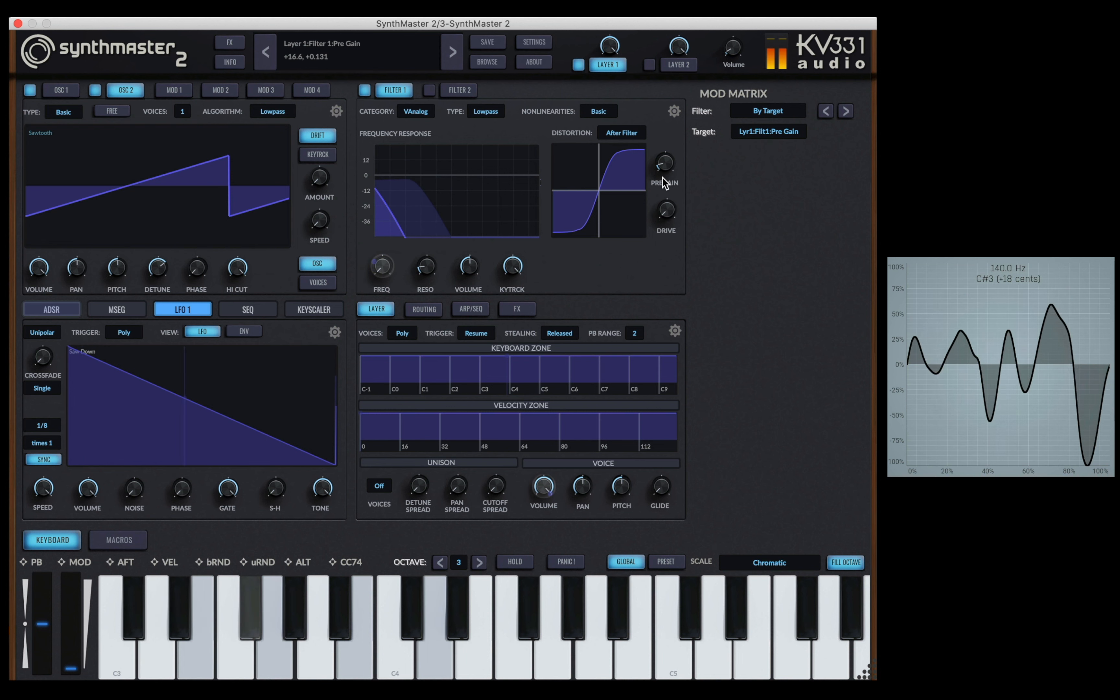
{"action": "left_click", "coordinate": [667, 210]}
{"action": "left_click_drag", "start_coordinate": [671, 168], "coordinate": [671, 150]}
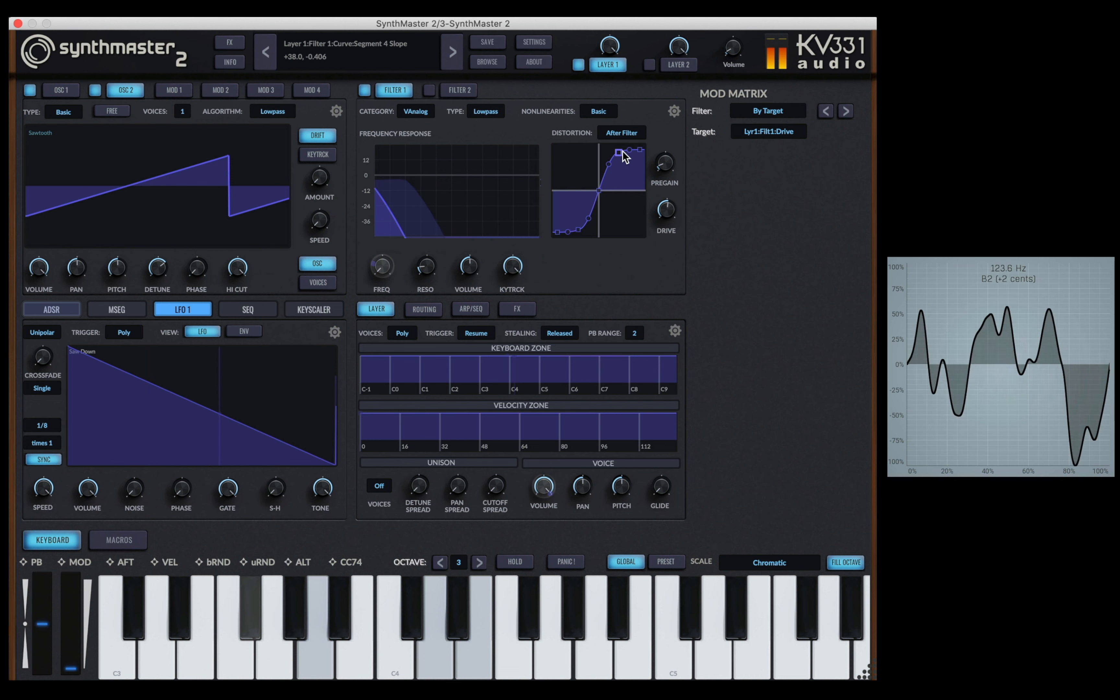
Bend both halves of Filter 1's distortion curve inward and fine-tune the filter, with drive at about 0.876 and slightly adjusted resonance
{"action": "left_click_drag", "start_coordinate": [619, 152], "coordinate": [623, 178]}
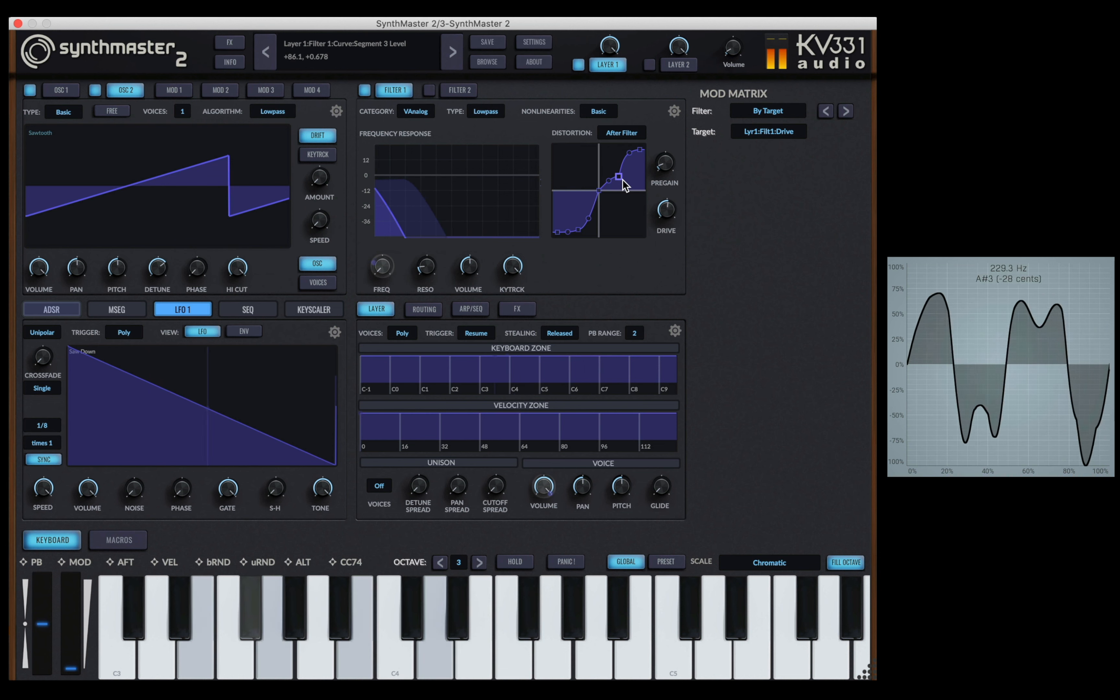
{"action": "left_click_drag", "start_coordinate": [582, 229], "coordinate": [558, 249]}
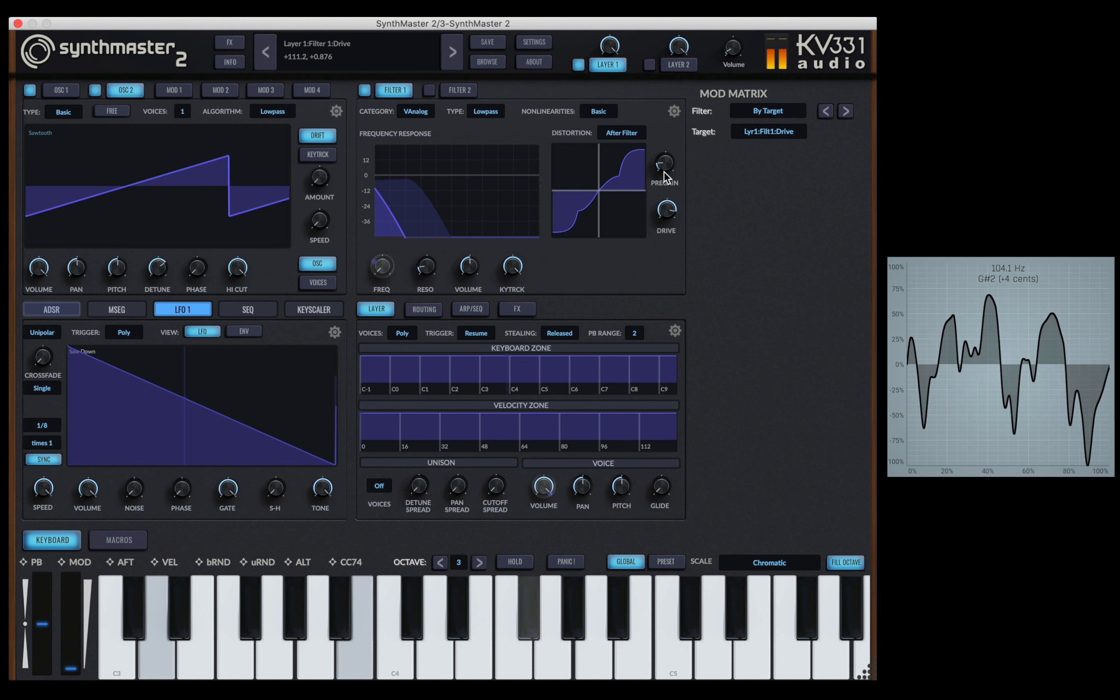
{"action": "mouse_move", "coordinate": [434, 265]}
{"action": "left_mouse_down"}
{"action": "mouse_move", "coordinate": [444, 227]}
{"action": "mouse_move", "coordinate": [431, 274]}
{"action": "left_mouse_up"}
Set LFO 1's modulation amount on the Filter 1 cutoff to about 0.71 and its waveform to basic Square
{"action": "left_click", "coordinate": [381, 267]}
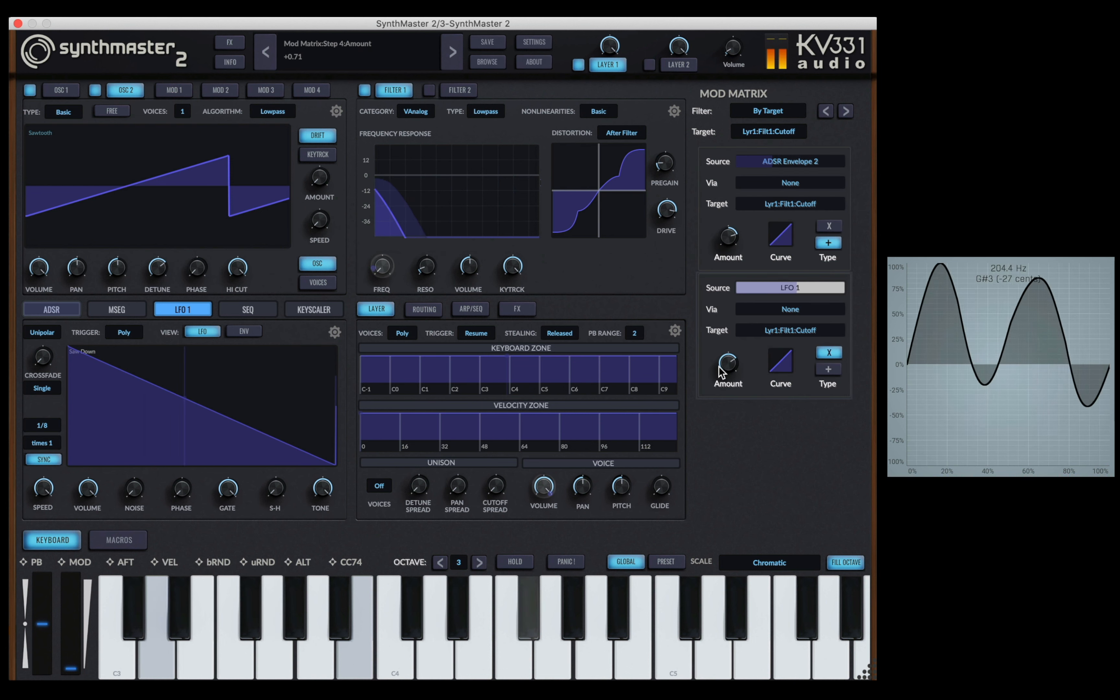
{"action": "left_click", "coordinate": [181, 369]}
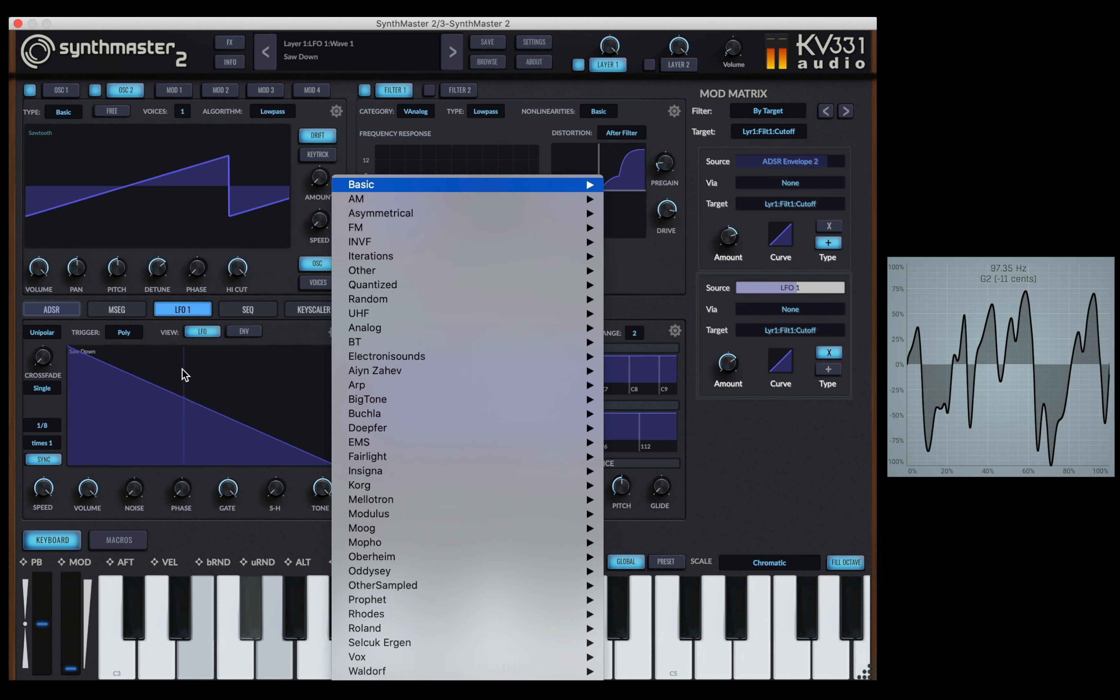
{"action": "mouse_move", "coordinate": [379, 184]}
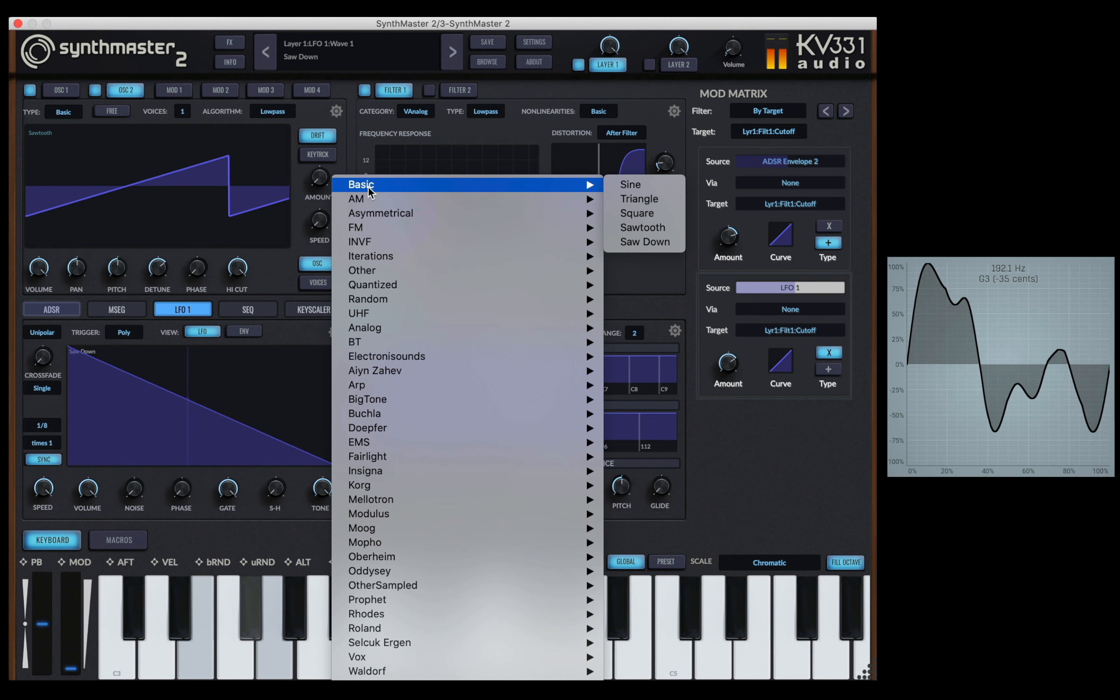
{"action": "left_click", "coordinate": [655, 212]}
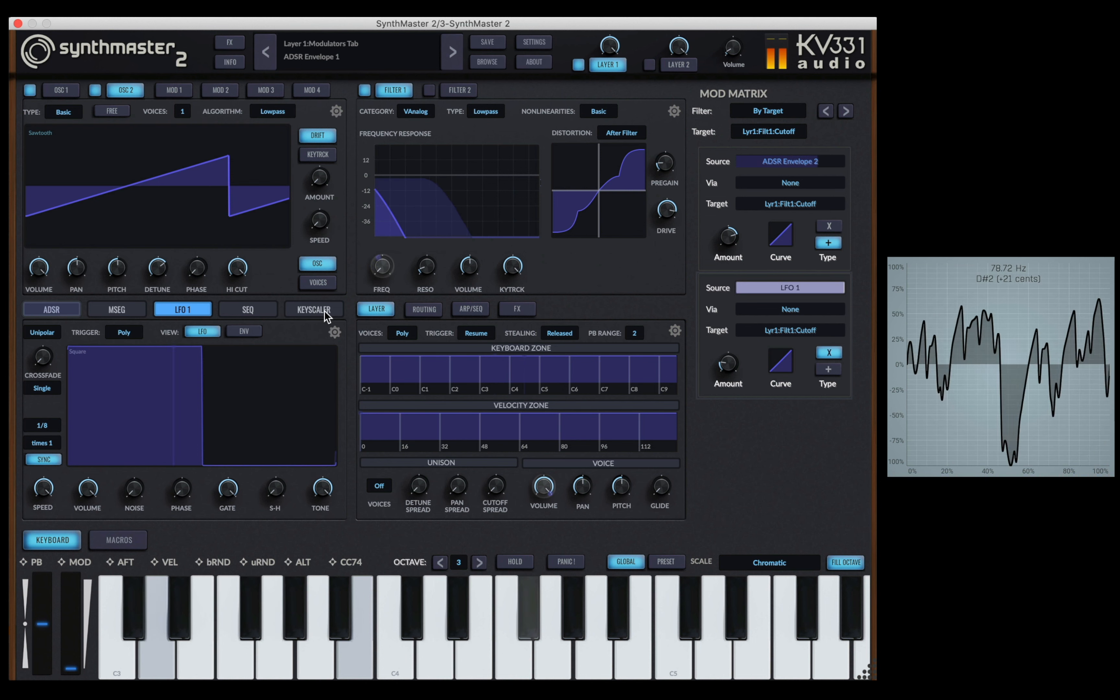
Switch to ADSR Envelope 2 and set its envelope amount to about 86.7
{"action": "left_click", "coordinate": [51, 309]}
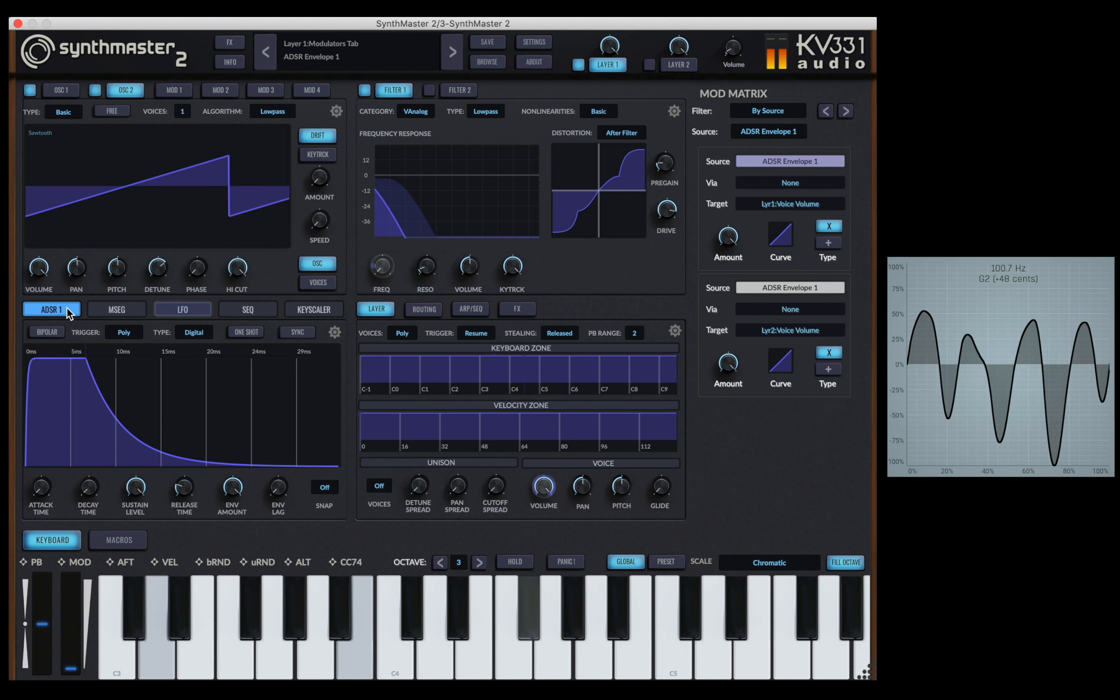
{"action": "left_click", "coordinate": [67, 311]}
{"action": "left_click", "coordinate": [70, 338]}
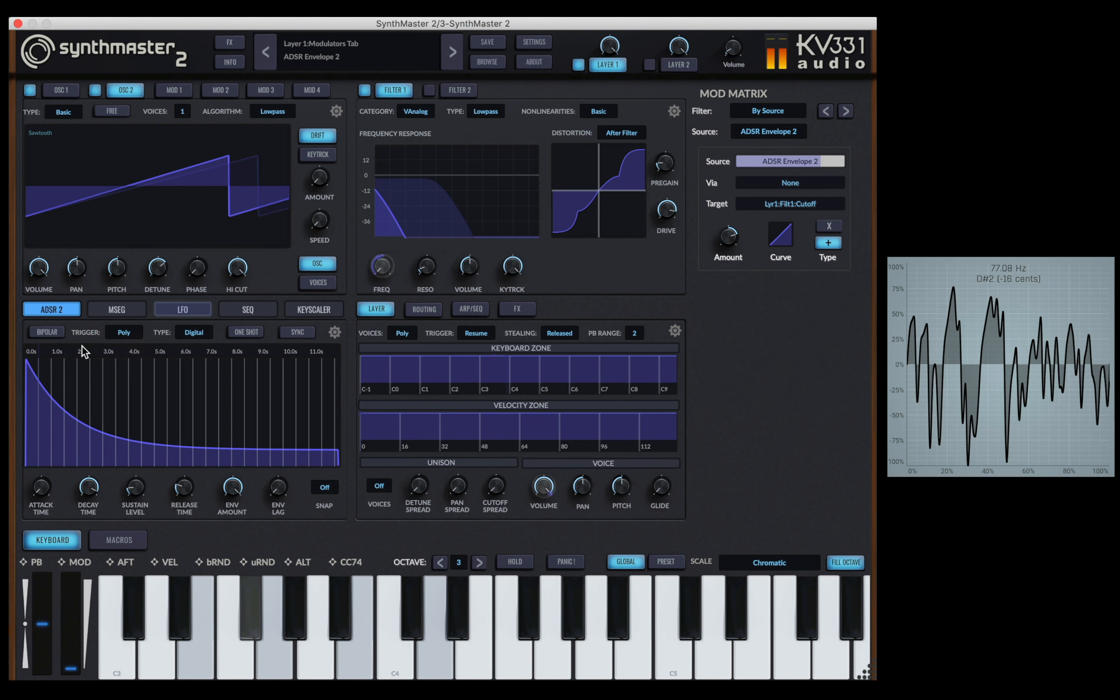
{"action": "left_click", "coordinate": [233, 488]}
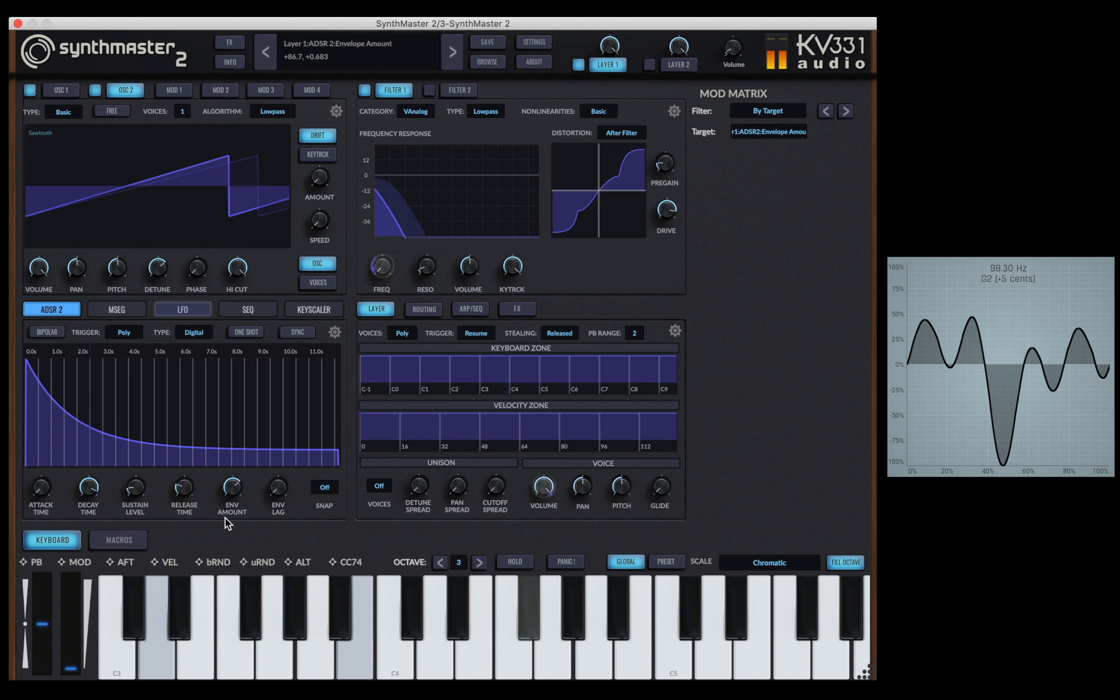
Set Filter 1's cutoff to about 14.7 and the LFO 1 modulation amount on it to about 0.69
{"action": "left_click", "coordinate": [385, 270]}
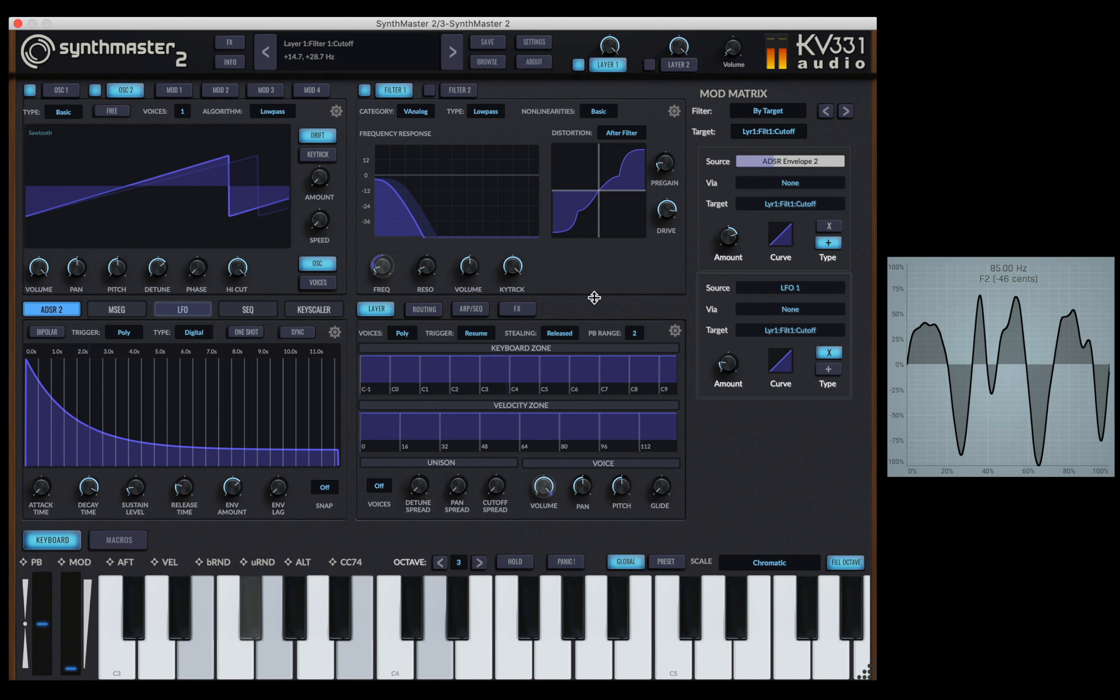
{"action": "left_click", "coordinate": [727, 366]}
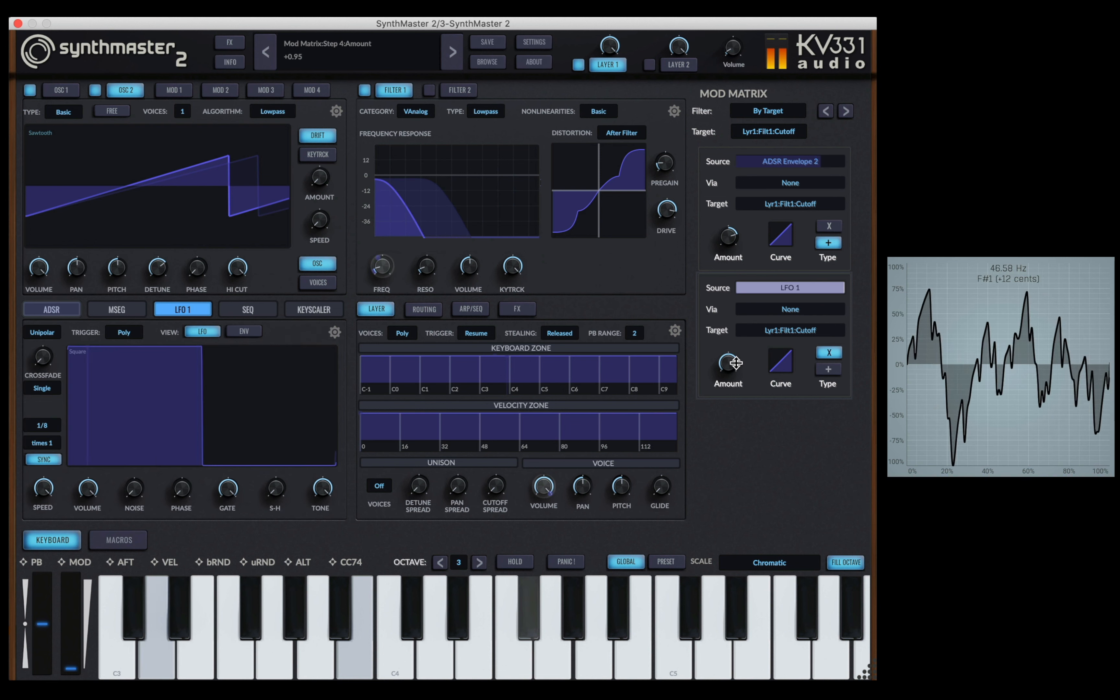
{"action": "left_click_drag", "start_coordinate": [729, 370], "coordinate": [725, 396]}
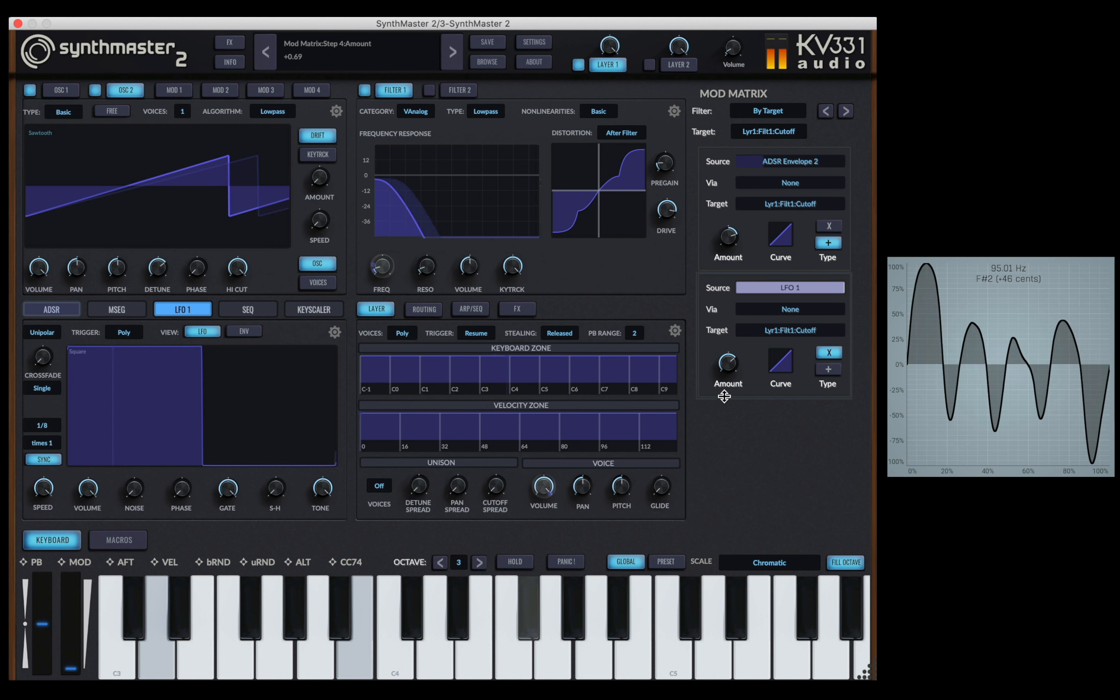
Change LFO 1's waveform to basic Sine and adjust Filter 1's resonance
{"action": "left_click", "coordinate": [216, 404]}
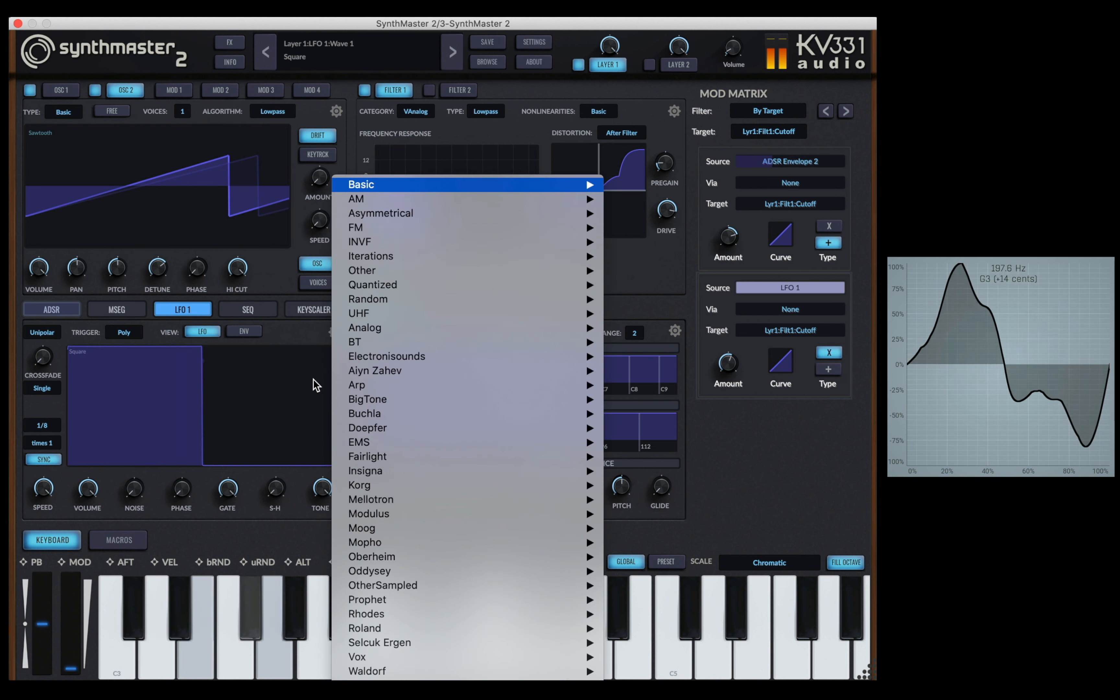
{"action": "mouse_move", "coordinate": [399, 191]}
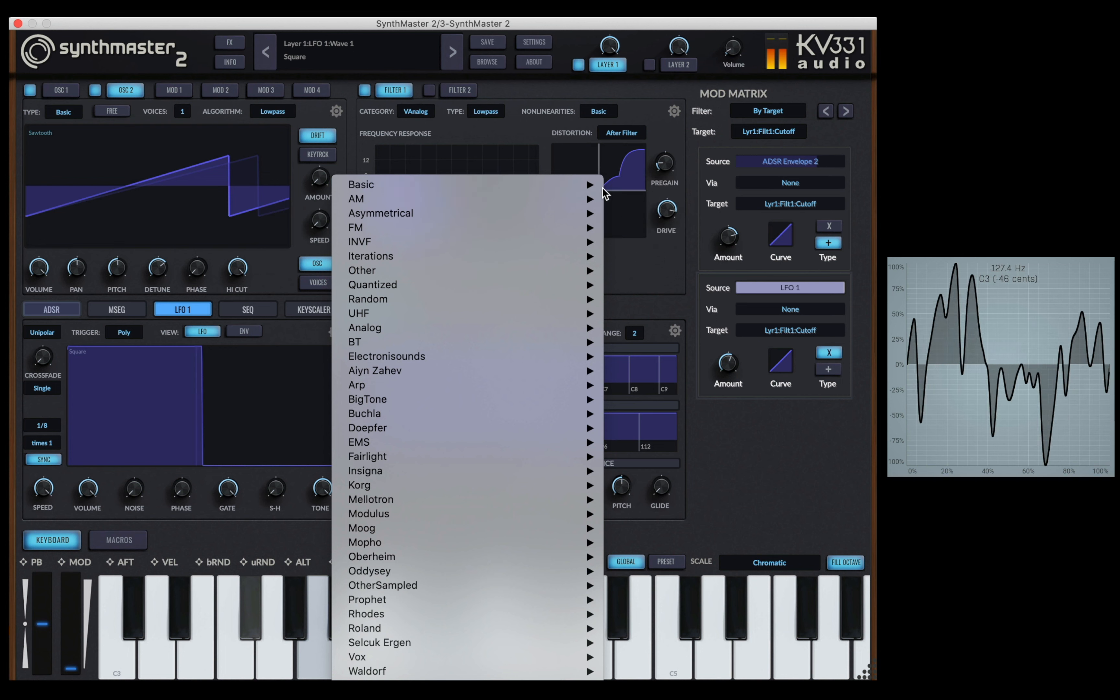
{"action": "left_click", "coordinate": [636, 188]}
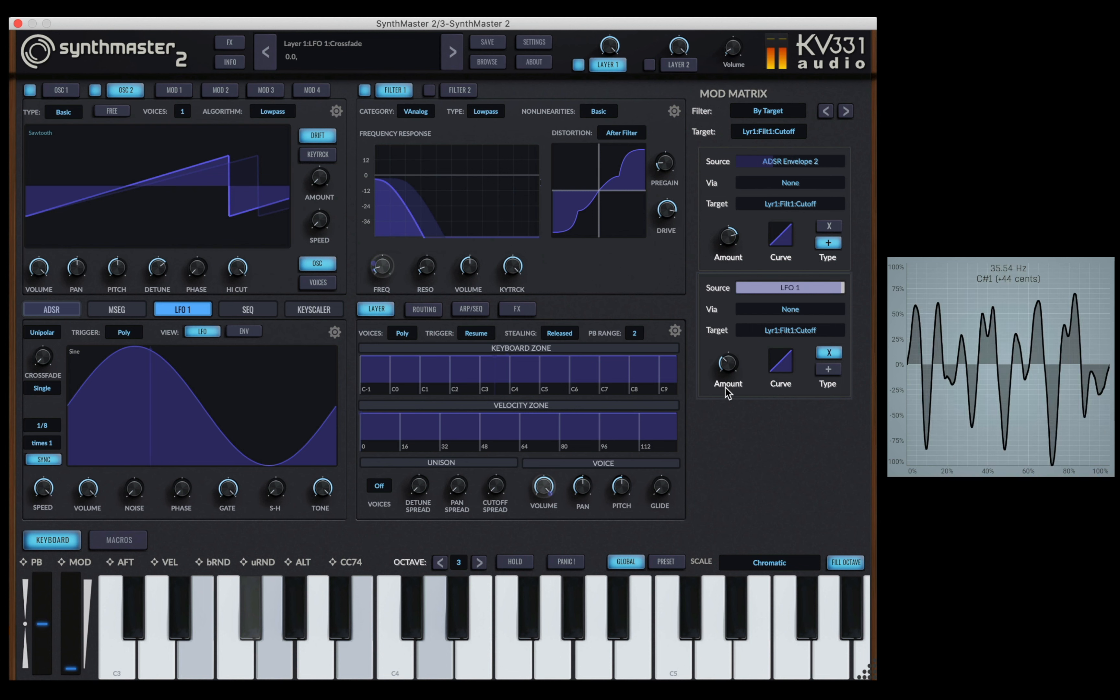
{"action": "left_click_drag", "start_coordinate": [427, 264], "coordinate": [431, 248]}
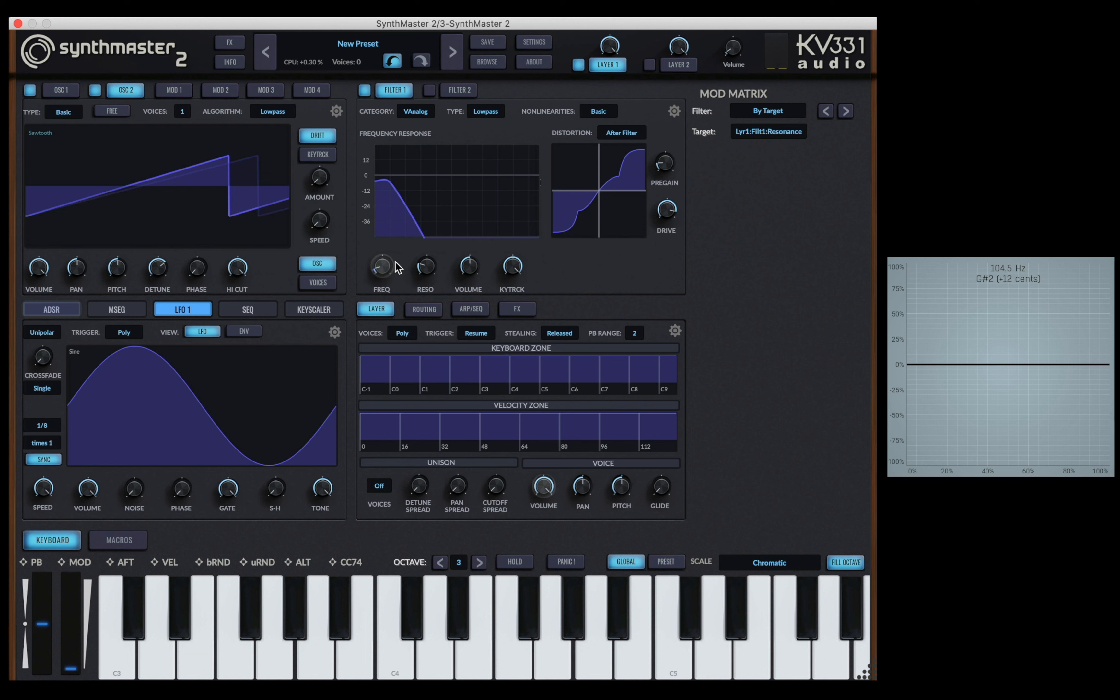
Set the Black 76 limiter's input to about -11.9 dB and close all the effect plug-in windows, including Antresol, Ampex ATR-102, Springs and Tape Echoes
{"action": "mouse_move", "coordinate": [193, 497]}
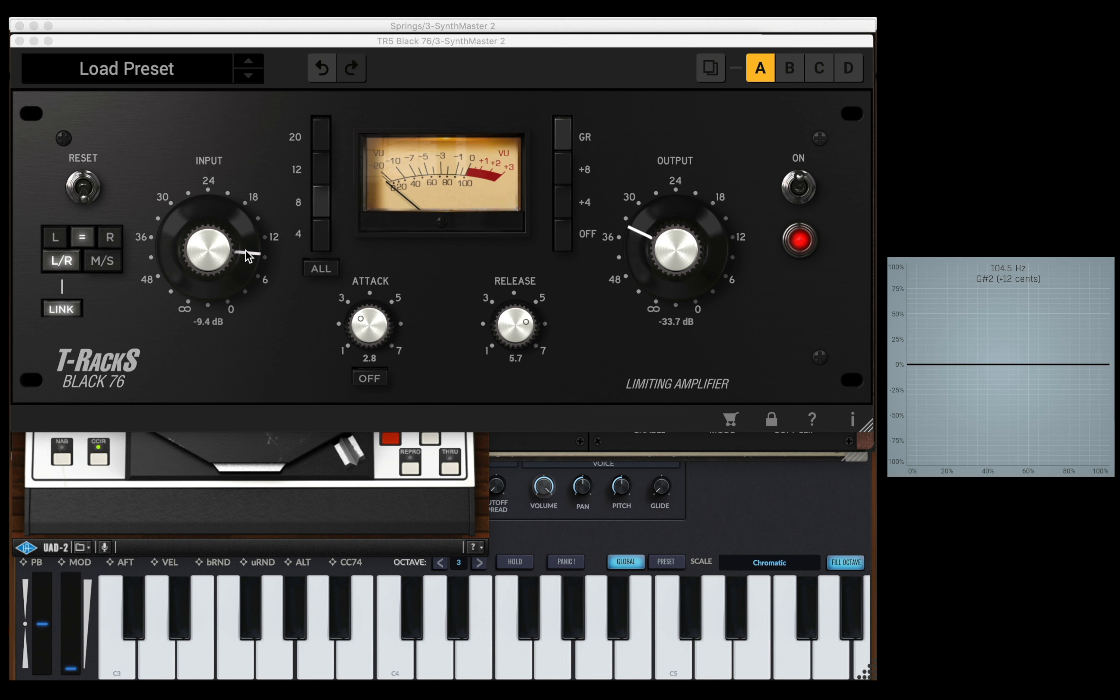
{"action": "left_click_drag", "start_coordinate": [247, 256], "coordinate": [247, 245]}
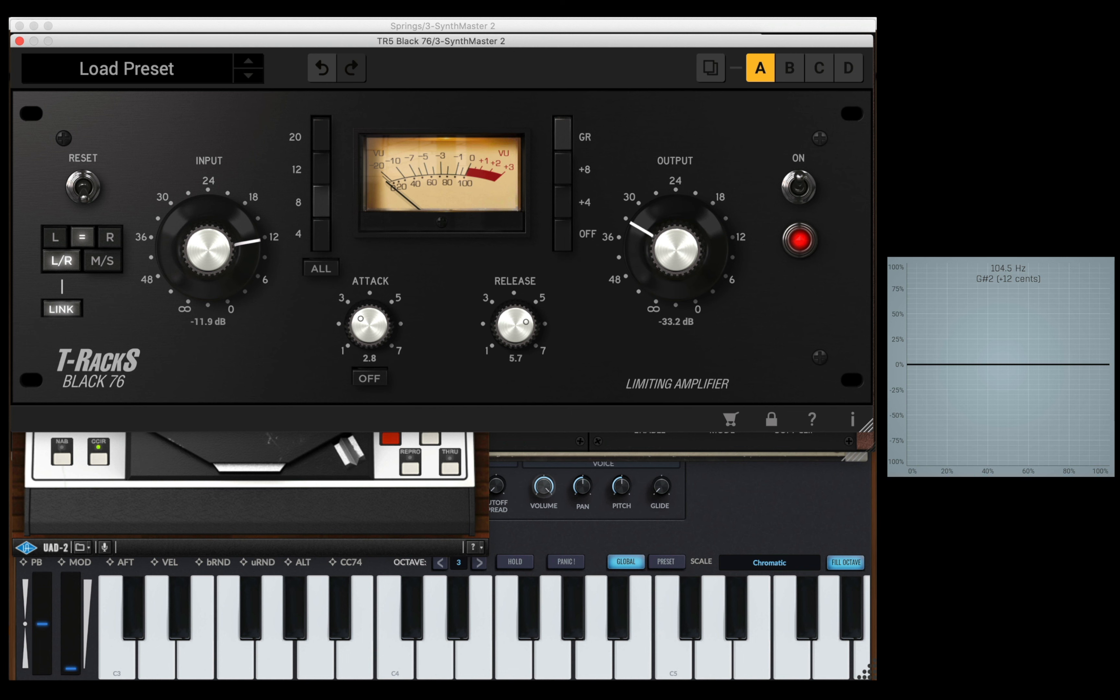
{"action": "left_click", "coordinate": [19, 41]}
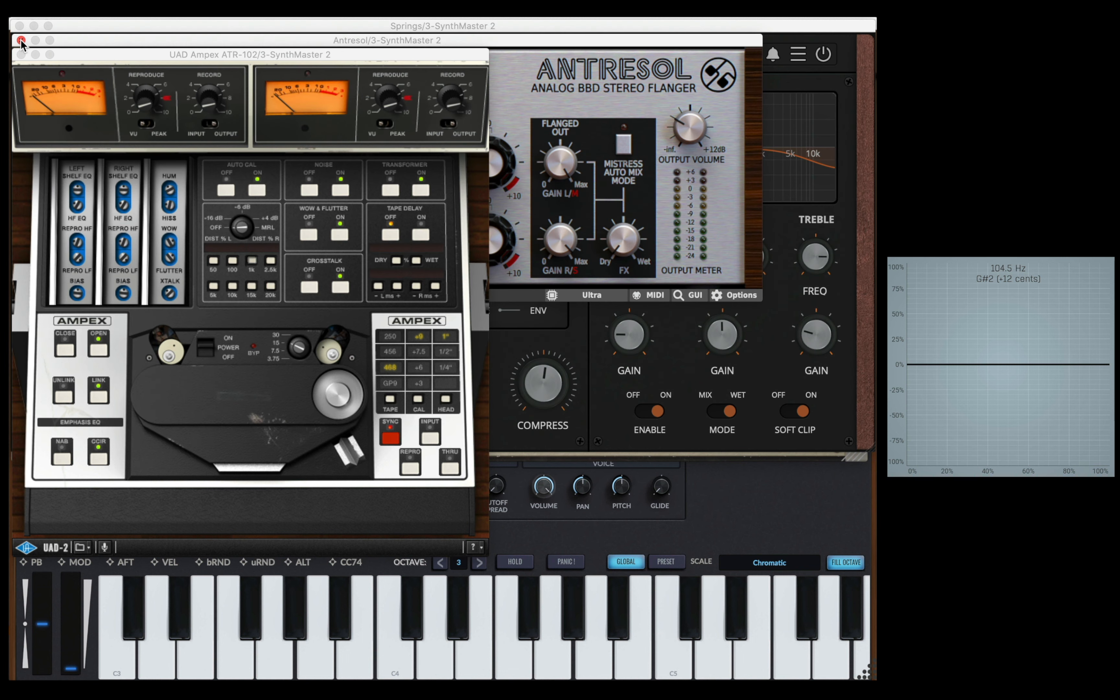
{"action": "left_click", "coordinate": [20, 41]}
{"action": "left_click", "coordinate": [19, 53]}
{"action": "left_click", "coordinate": [18, 26]}
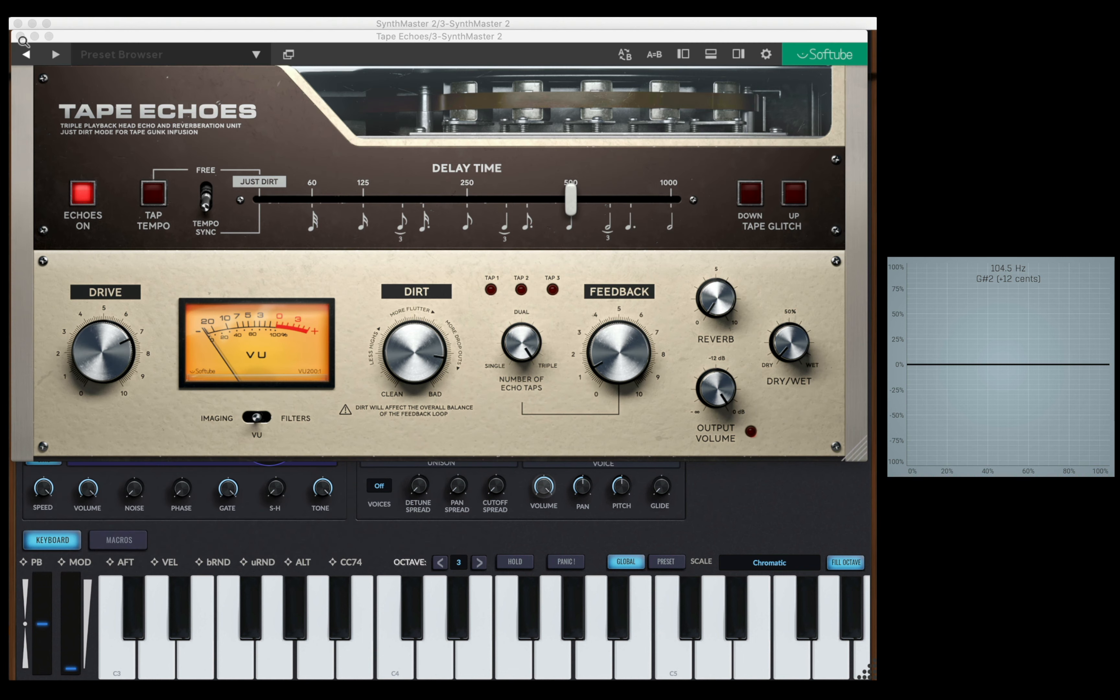
{"action": "left_click", "coordinate": [20, 37]}
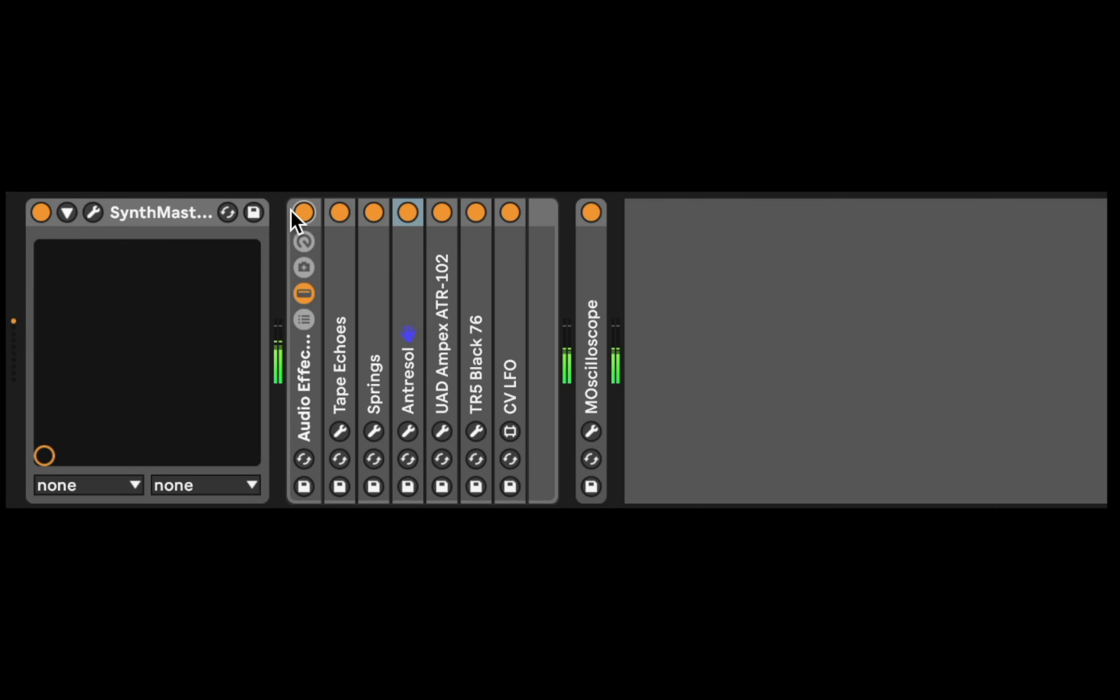
Open the SynthMaster 2 editor, inspect its FX page with the empty insert slots, and return to Layer 1
{"action": "left_click", "coordinate": [94, 212]}
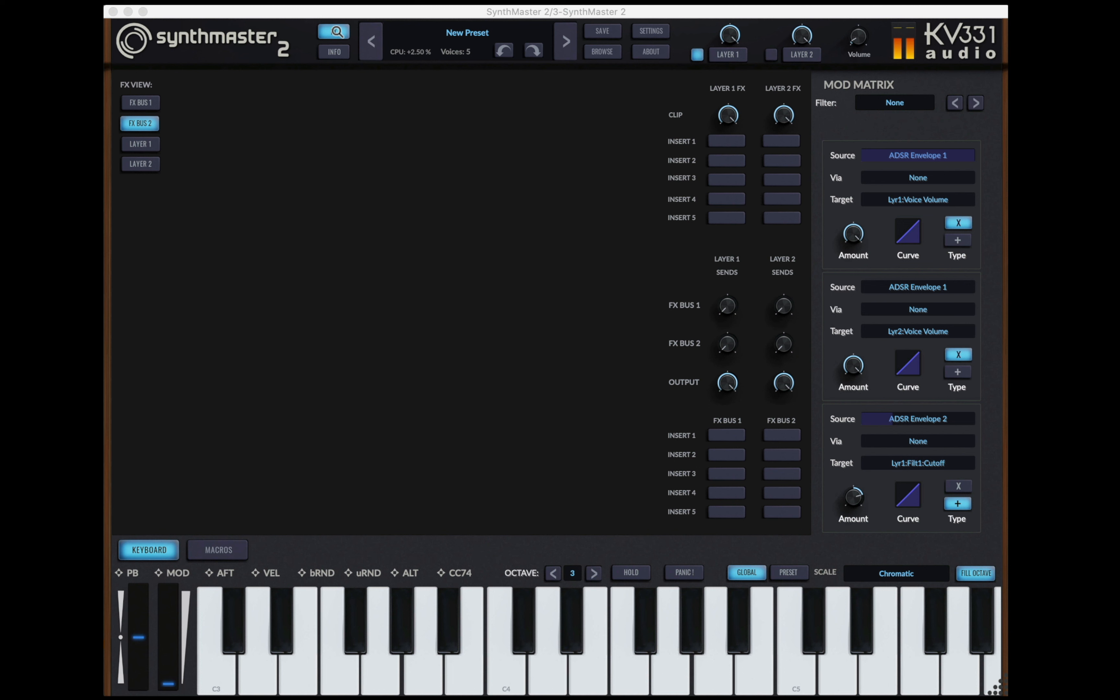
{"action": "left_click", "coordinate": [330, 32]}
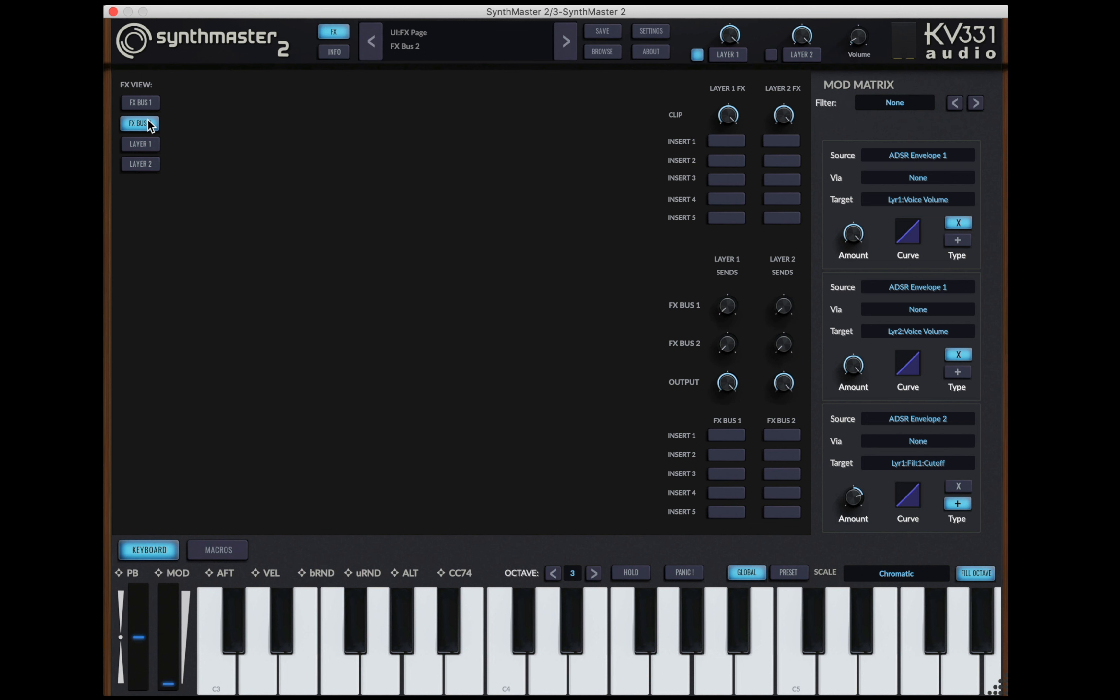
{"action": "left_click", "coordinate": [731, 54]}
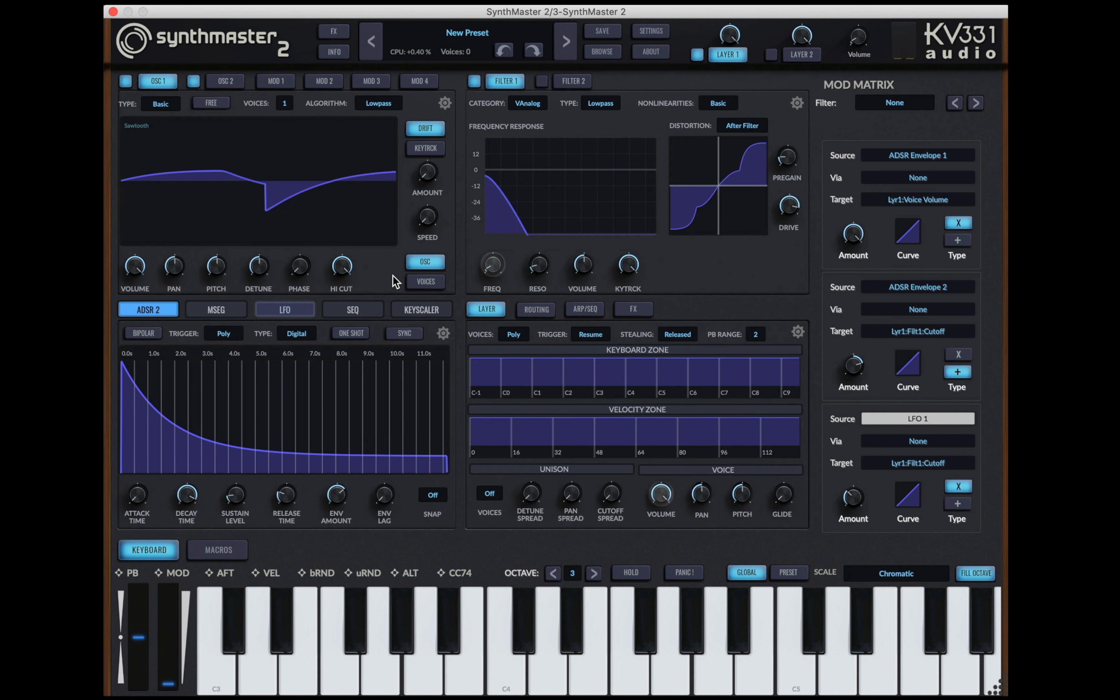
Lower Filter 1's cutoff and set the LFO 1 modulation amount on it to 0.27
{"action": "left_click", "coordinate": [499, 266]}
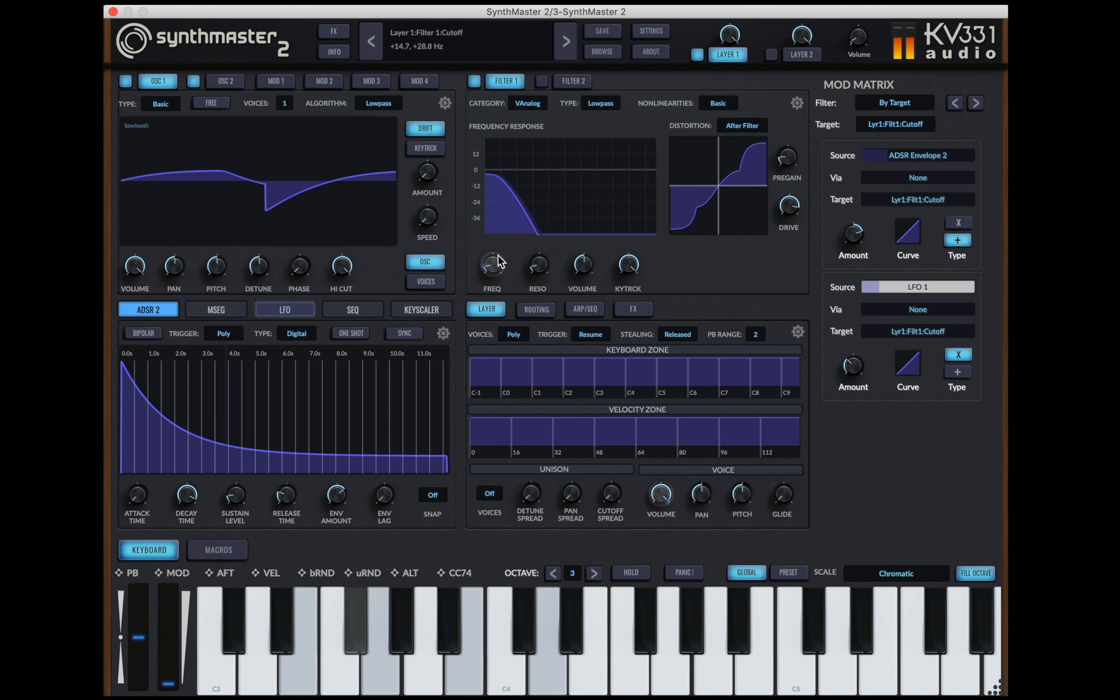
{"action": "mouse_move", "coordinate": [499, 262]}
{"action": "left_mouse_down"}
{"action": "mouse_move", "coordinate": [496, 204]}
{"action": "mouse_move", "coordinate": [492, 285]}
{"action": "mouse_move", "coordinate": [497, 256]}
{"action": "mouse_move", "coordinate": [494, 274]}
{"action": "left_mouse_up"}
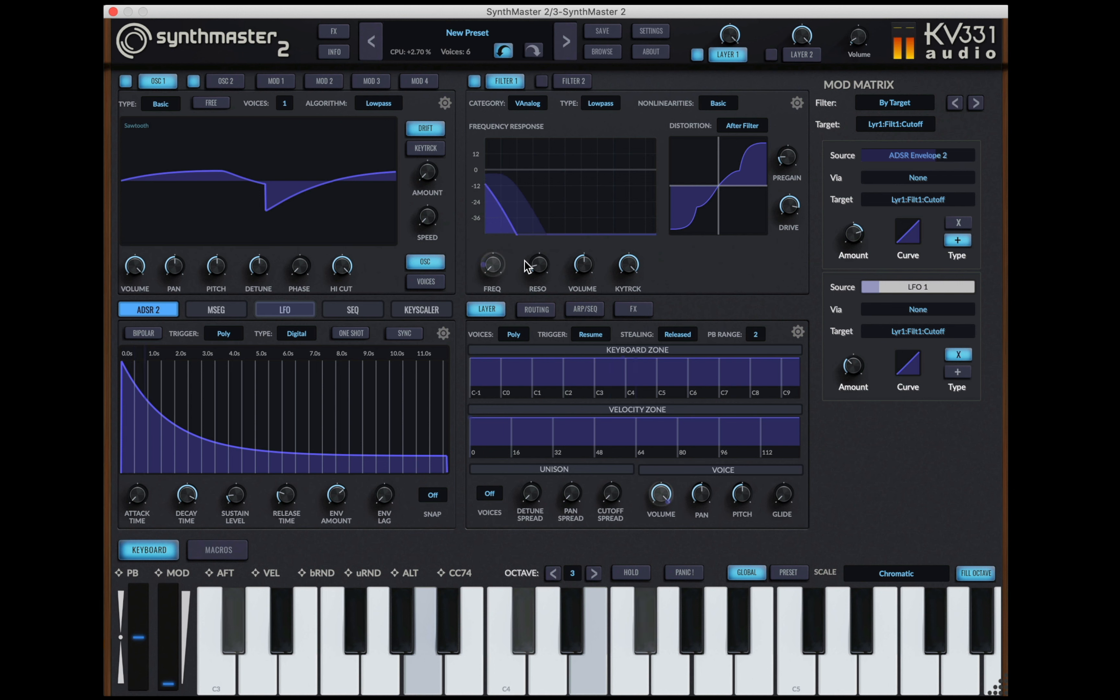
{"action": "mouse_move", "coordinate": [860, 357]}
{"action": "left_mouse_down"}
{"action": "mouse_move", "coordinate": [870, 358]}
{"action": "mouse_move", "coordinate": [850, 374]}
{"action": "left_mouse_up"}
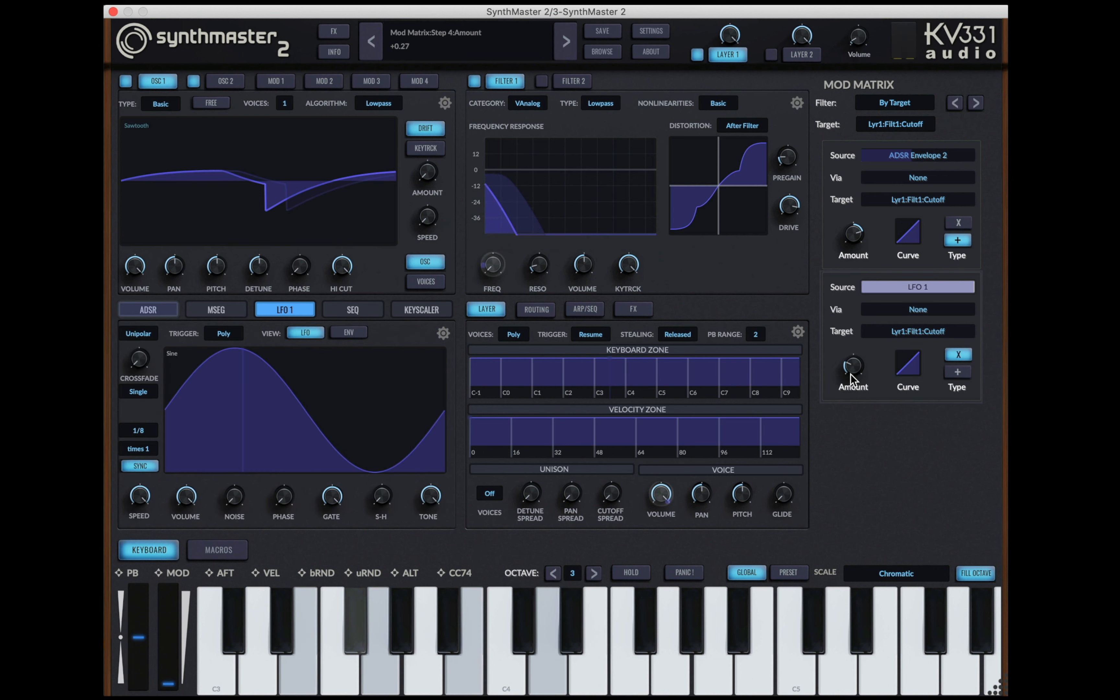
{"action": "left_click", "coordinate": [857, 242]}
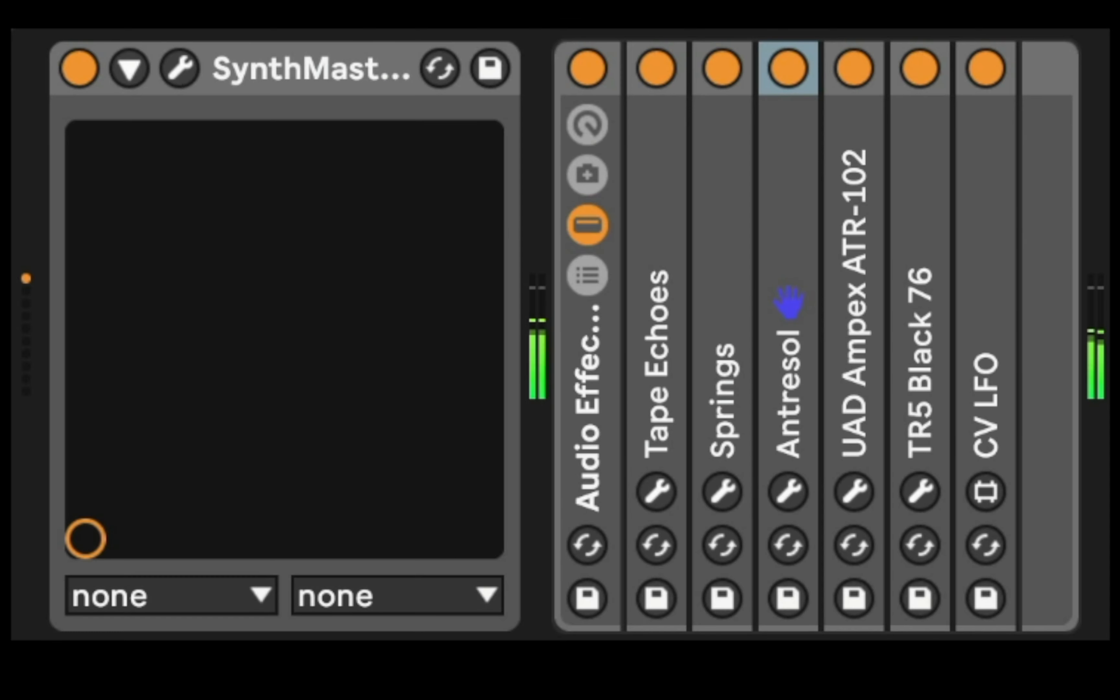
Bypass, re-enable and again bypass the whole Audio Effect Rack to compare the synth sound with and without effects
{"action": "left_click", "coordinate": [586, 68]}
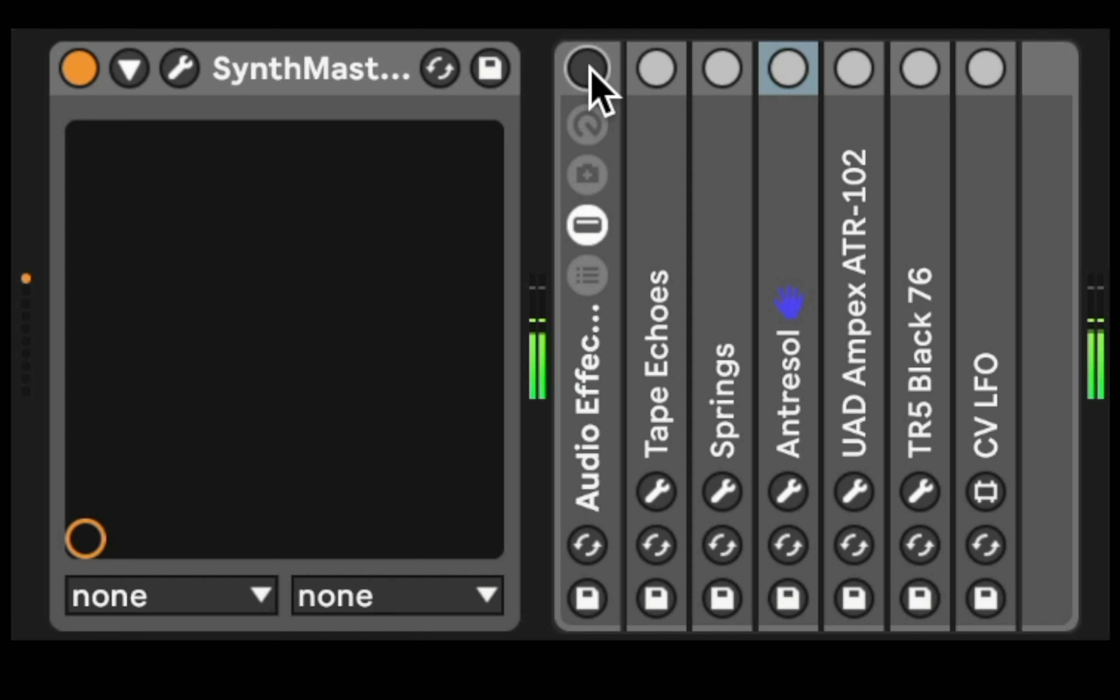
{"action": "left_click", "coordinate": [589, 69]}
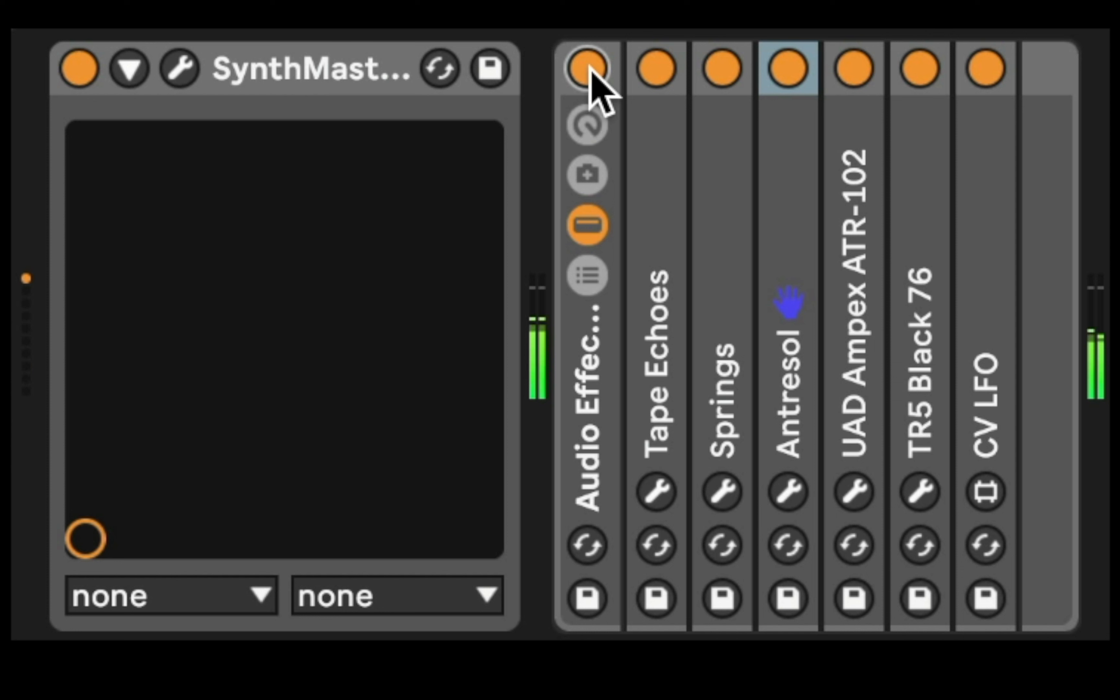
{"action": "left_click", "coordinate": [588, 68]}
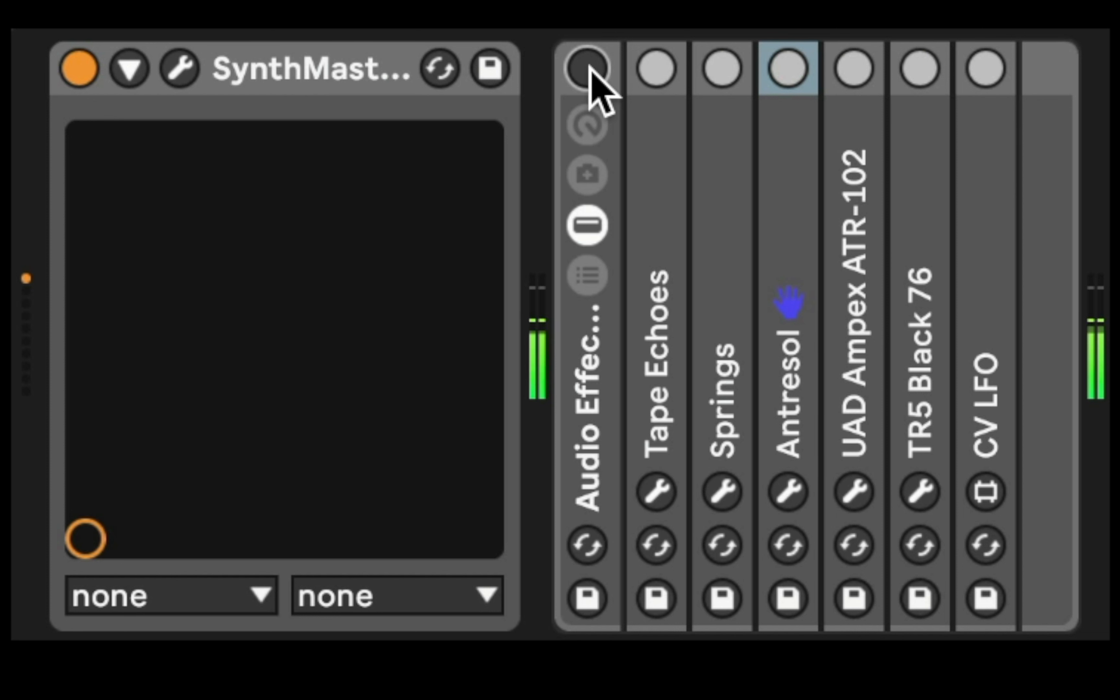
Re-enable the Audio Effect Rack, unfold the CV LFO device and show its list of parameter mappings
{"action": "left_click", "coordinate": [588, 68]}
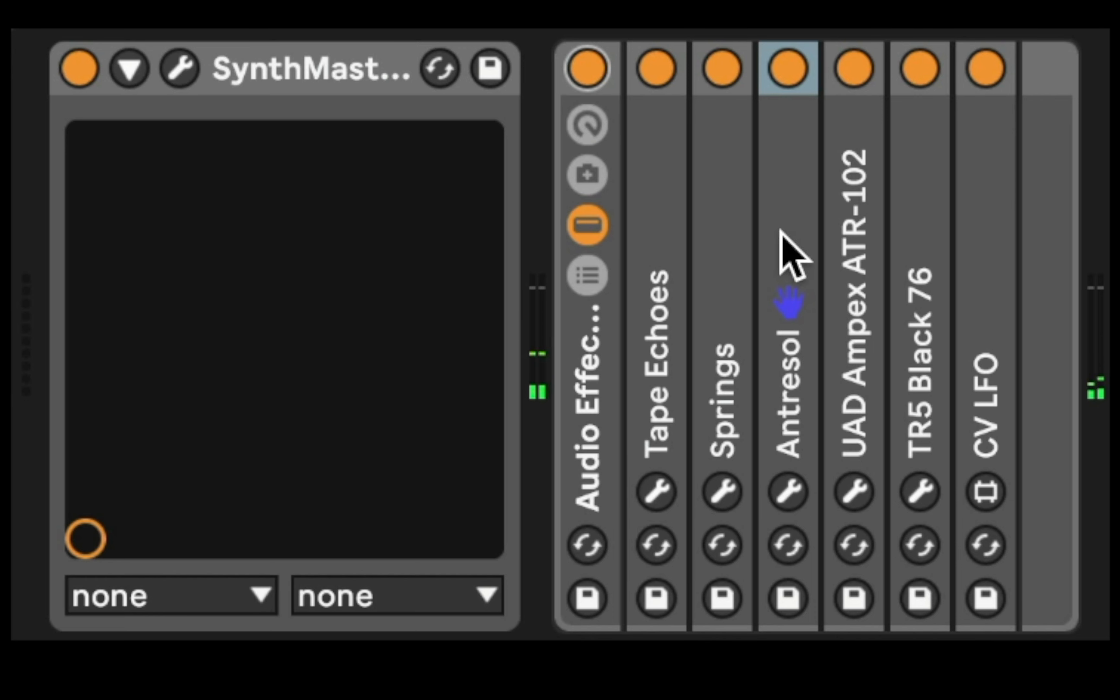
{"action": "double_click", "coordinate": [975, 295]}
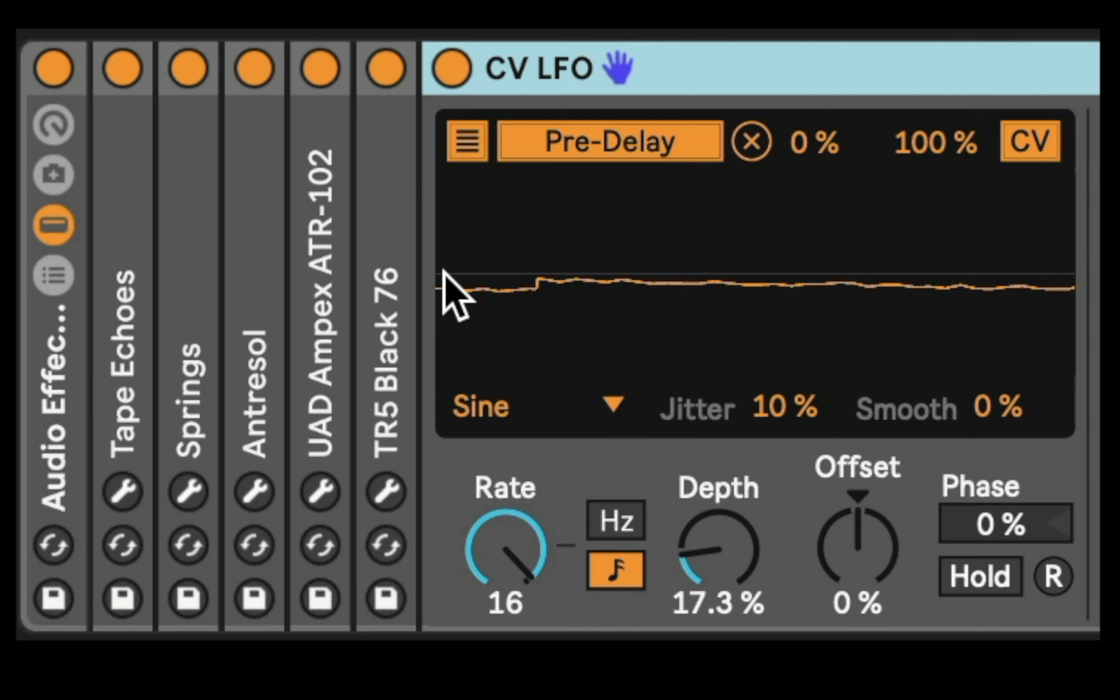
{"action": "left_click", "coordinate": [473, 146]}
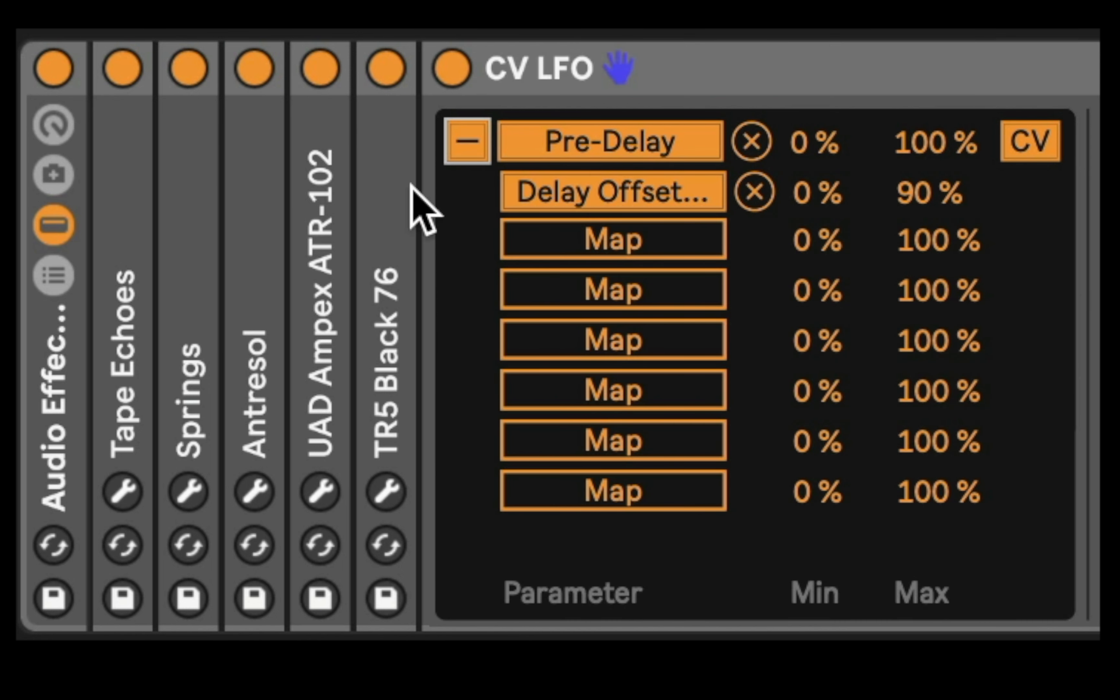
Open the Springs and Antresol windows and examine the modulated Pre Delay and Offset knobs
{"action": "left_click", "coordinate": [187, 492]}
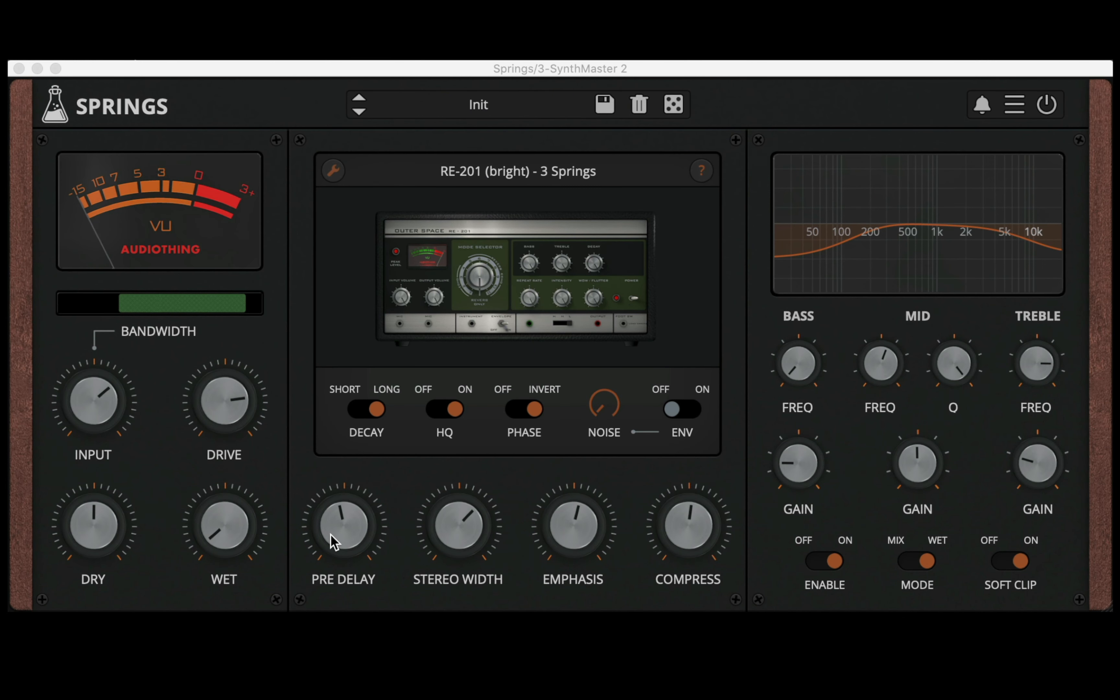
{"action": "mouse_move", "coordinate": [349, 522]}
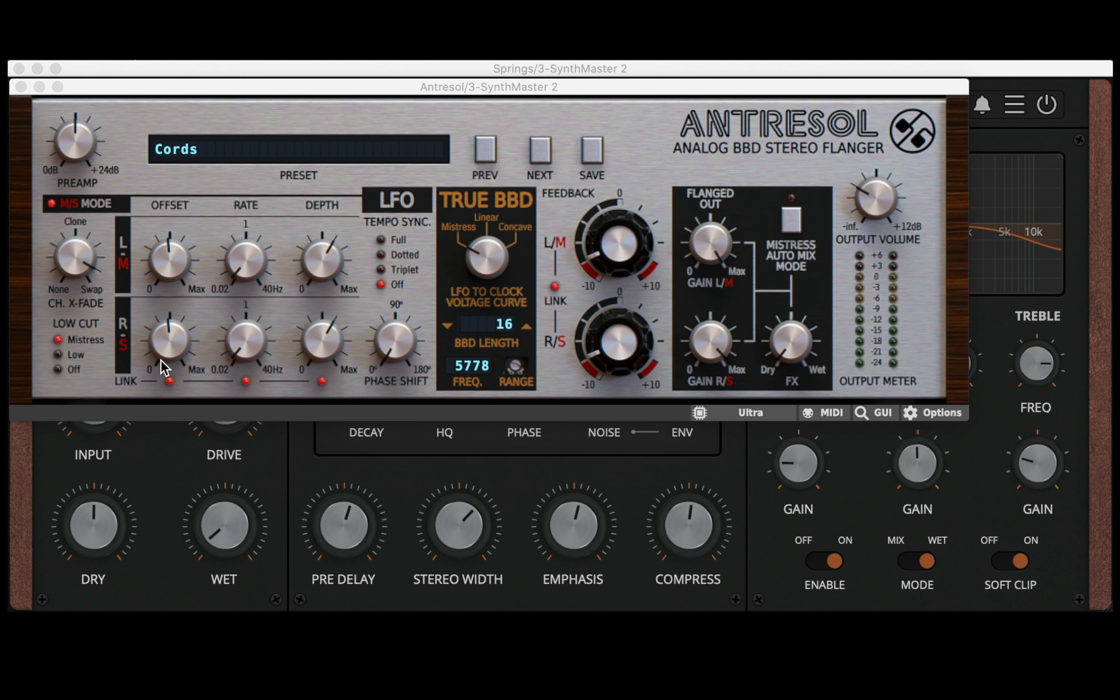
{"action": "left_click_drag", "start_coordinate": [171, 324], "coordinate": [171, 335]}
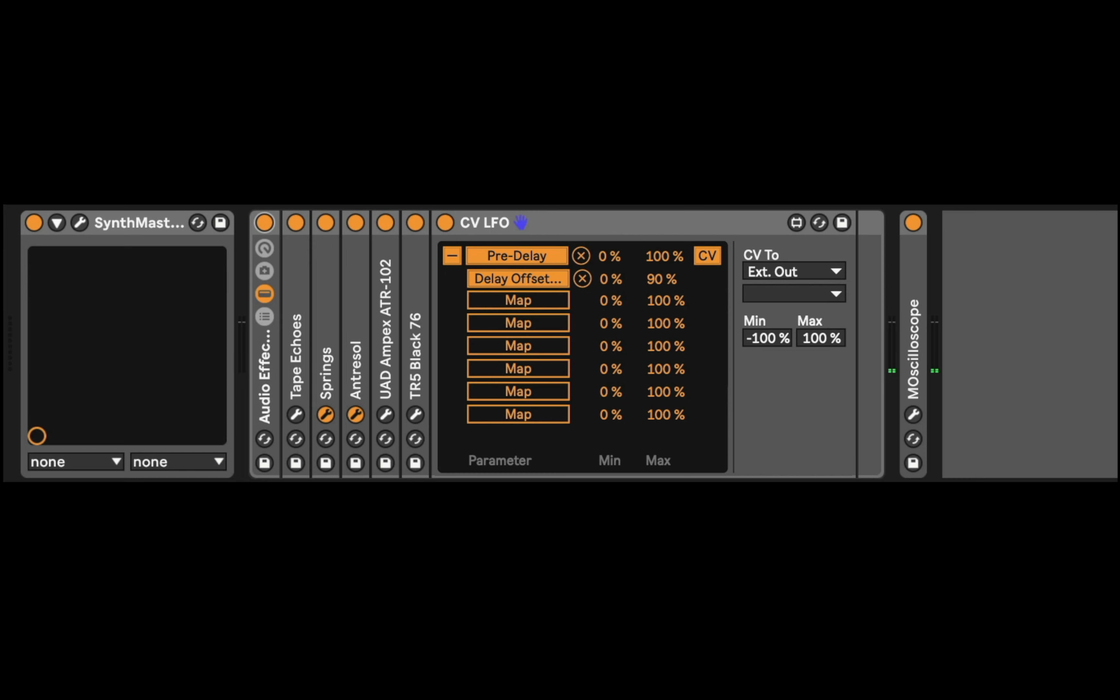
Nest the Audio Effect Rack inside a new outer rack, show its chain list and name the chain AMC
{"action": "left_click", "coordinate": [271, 408]}
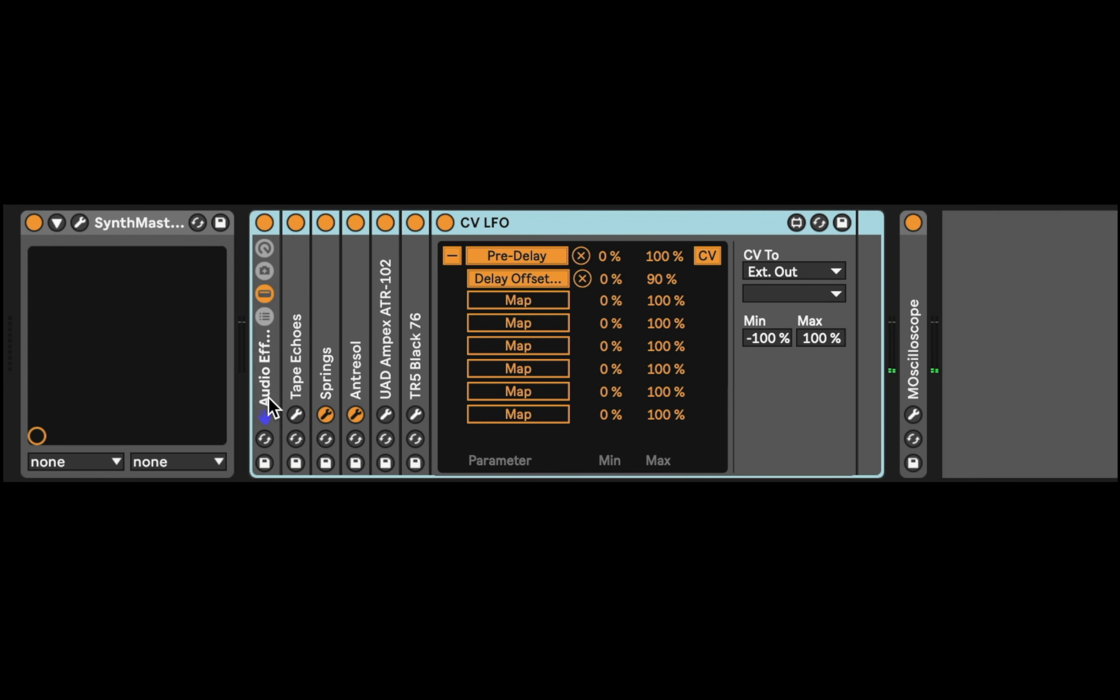
{"action": "key", "text": "super+d"}
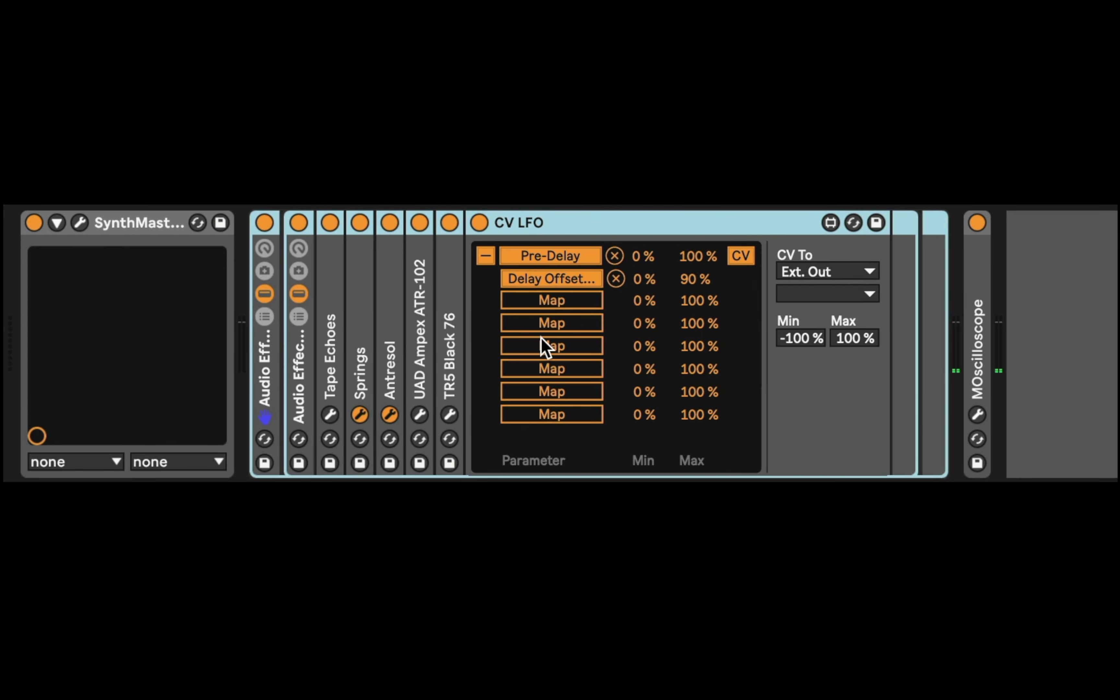
{"action": "left_click", "coordinate": [265, 317]}
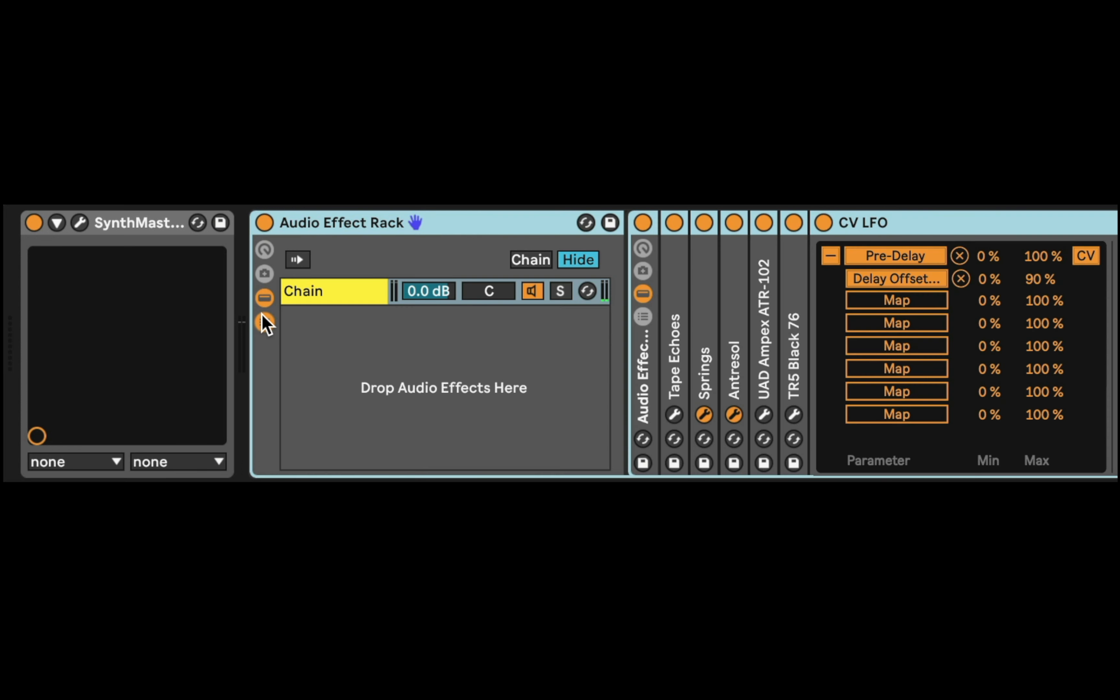
{"action": "left_click", "coordinate": [334, 291]}
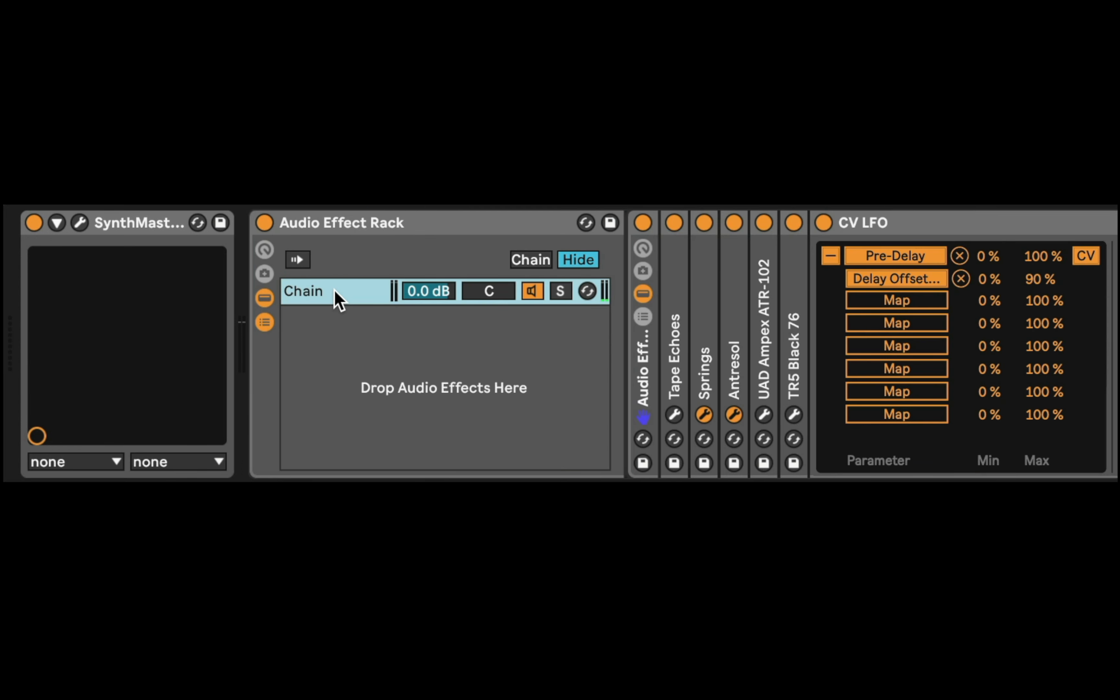
{"action": "key", "text": "ctrl+r"}
{"action": "type", "text": "AMC"}
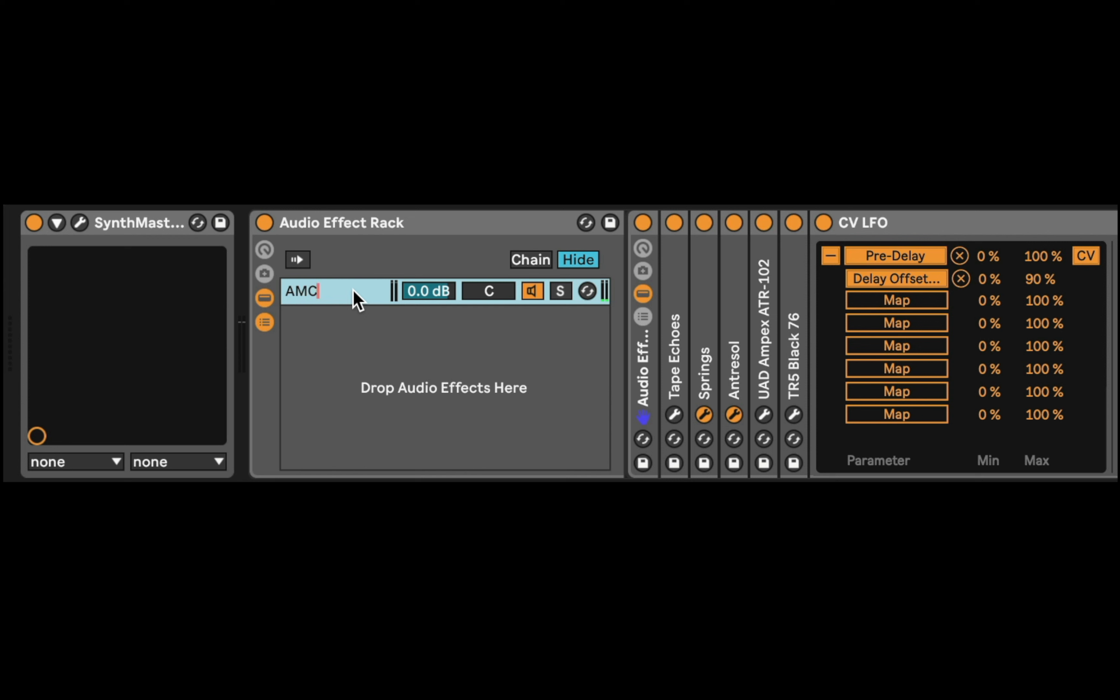
{"action": "key", "text": "Return"}
Create a second, empty chain in the outer rack and name it DRY
{"action": "right_click", "coordinate": [319, 327]}
{"action": "left_click", "coordinate": [368, 348]}
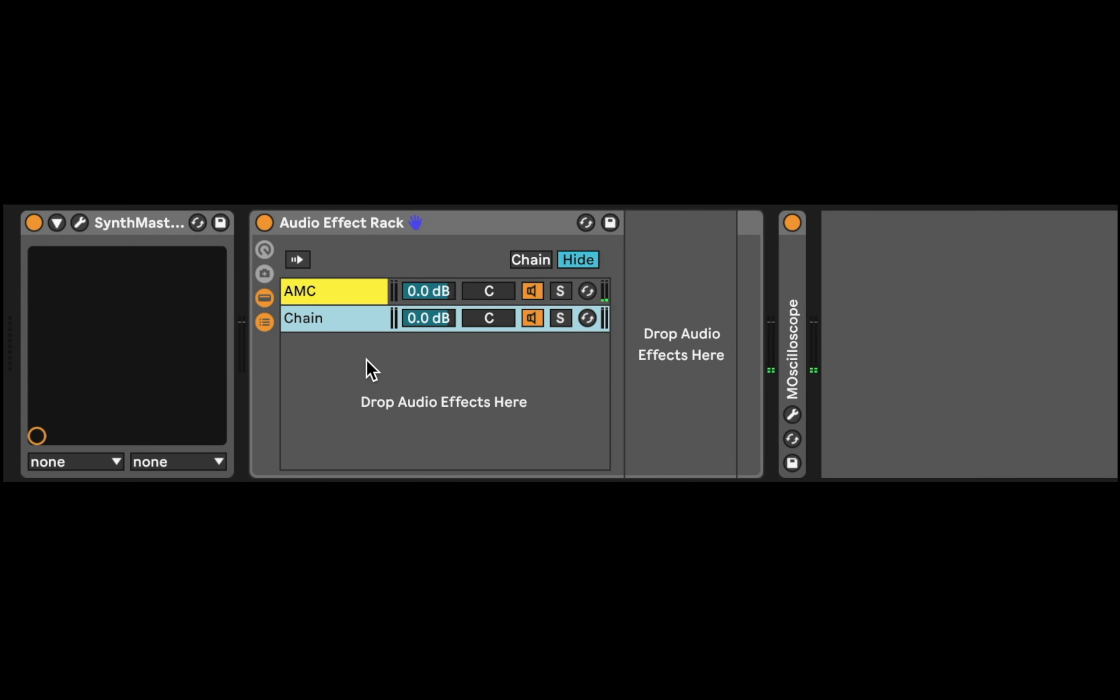
{"action": "key", "text": "ctrl+r"}
{"action": "type", "text": "DRY"}
{"action": "key", "text": "Return"}
Blend the AMC chain against DRY, comparing with the rack bypassed, and settle the AMC volume at -6.2 dB
{"action": "left_click", "coordinate": [422, 318]}
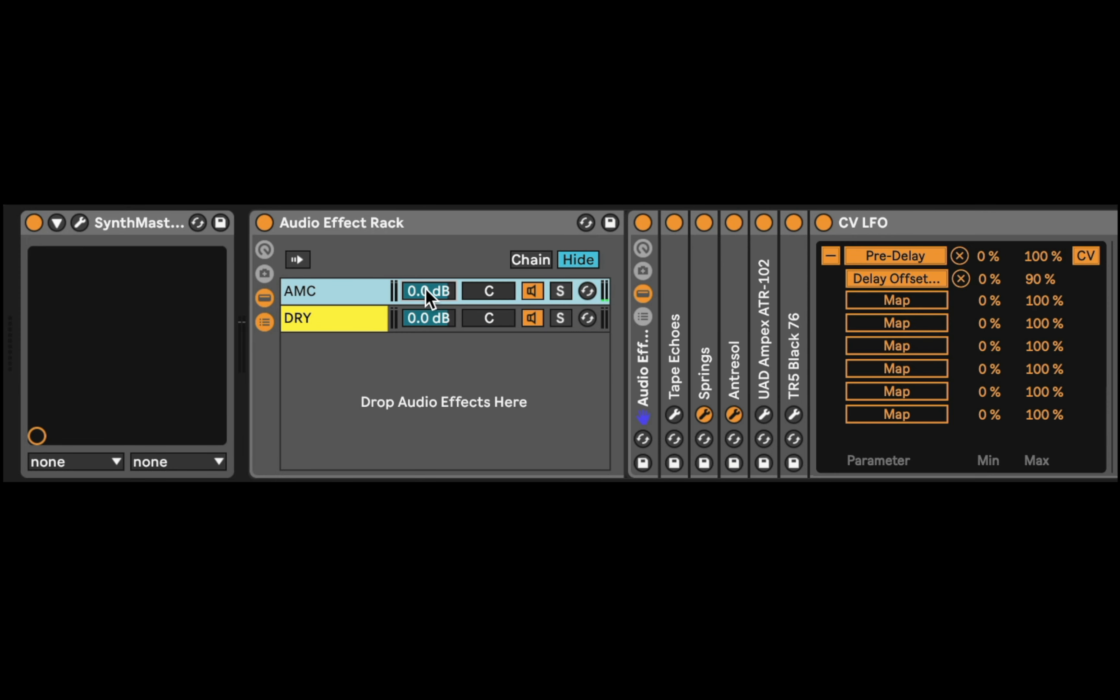
{"action": "left_click_drag", "start_coordinate": [430, 298], "coordinate": [430, 370]}
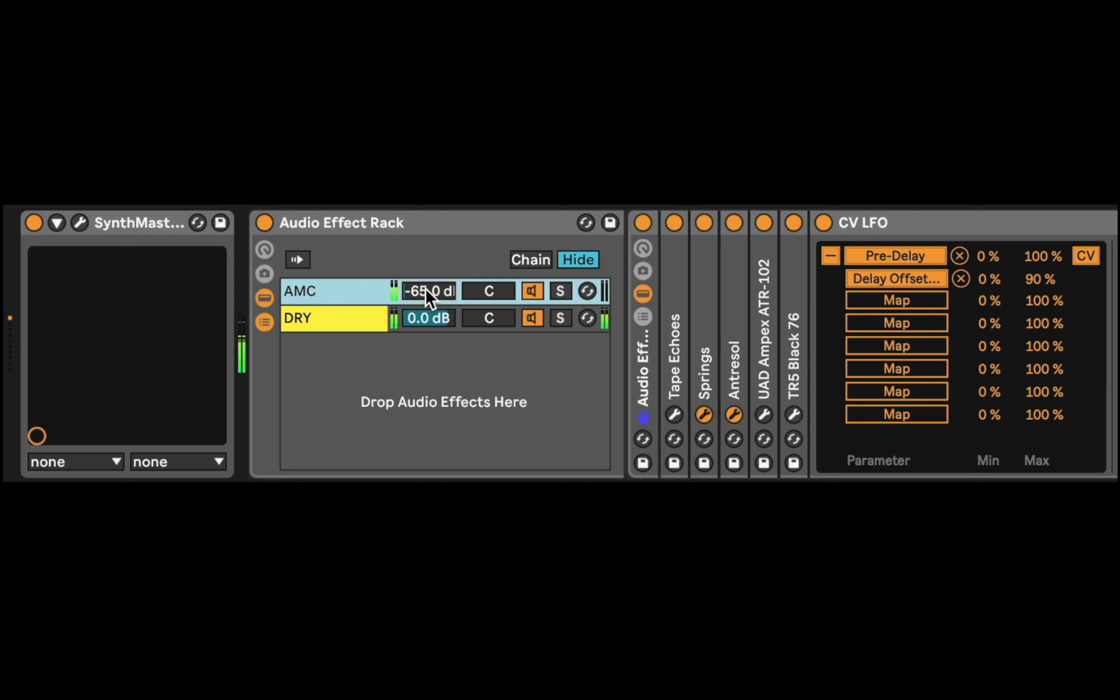
{"action": "mouse_move", "coordinate": [428, 299]}
{"action": "left_mouse_down"}
{"action": "mouse_move", "coordinate": [429, 269]}
{"action": "mouse_move", "coordinate": [428, 287]}
{"action": "left_mouse_up"}
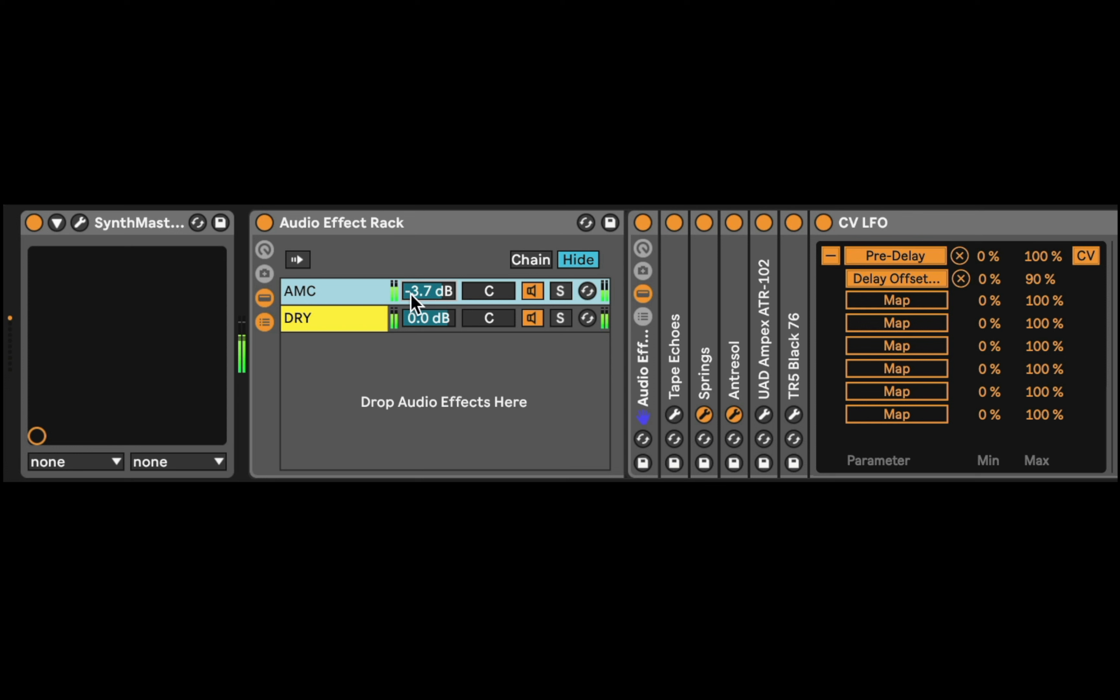
{"action": "left_click", "coordinate": [264, 222]}
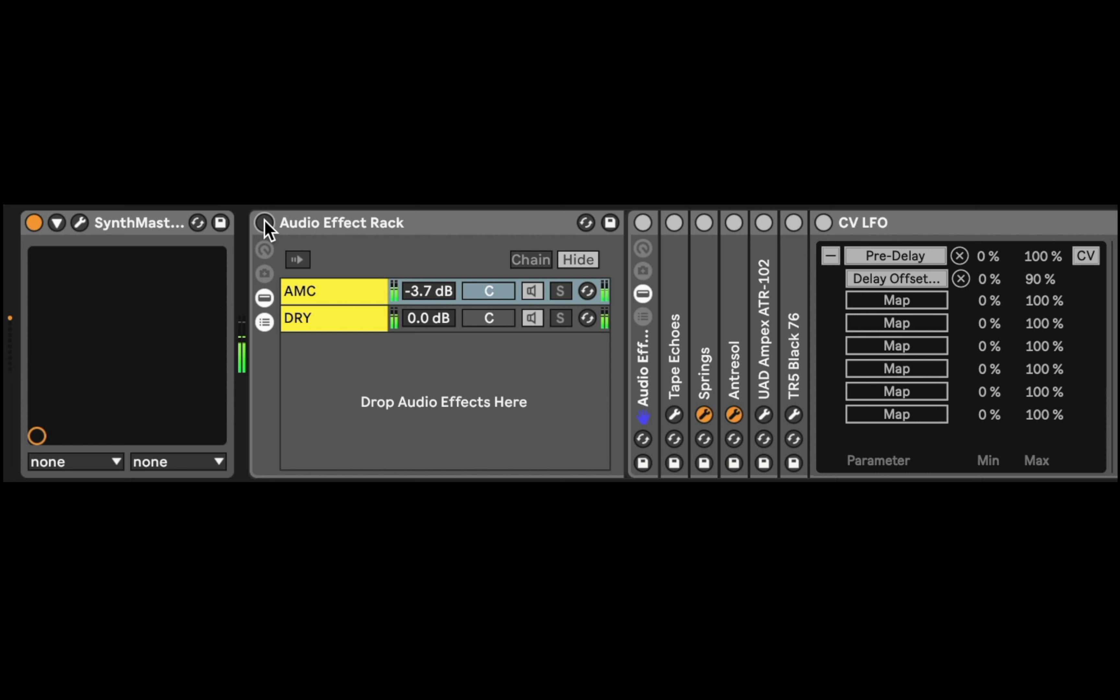
{"action": "left_click", "coordinate": [265, 222]}
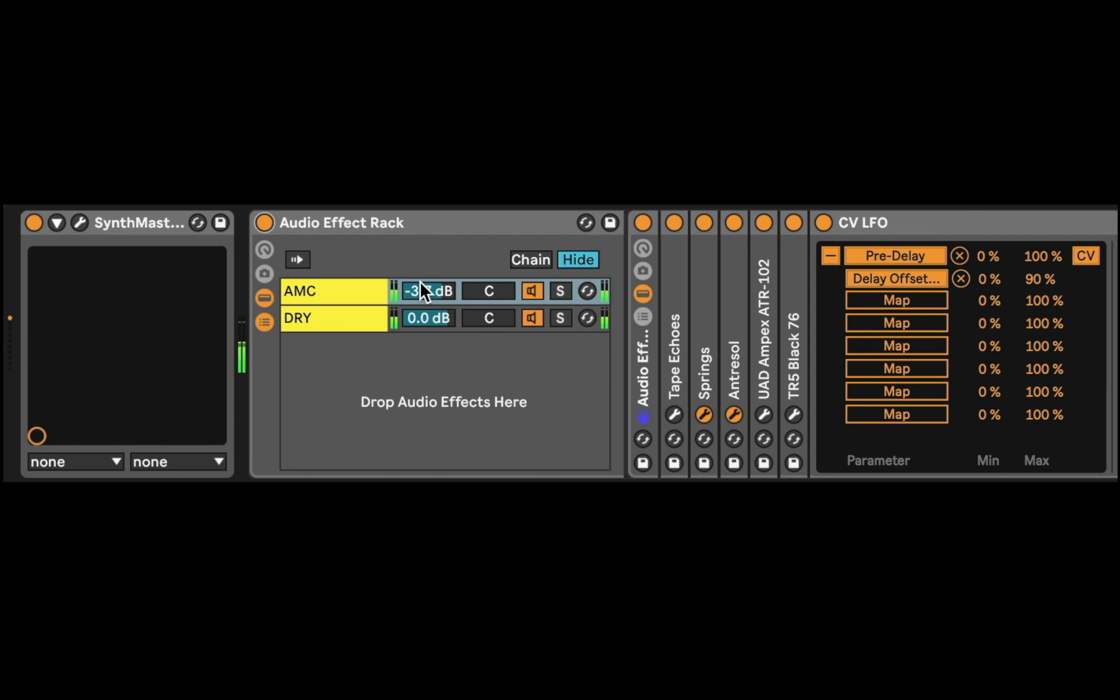
{"action": "mouse_move", "coordinate": [423, 290]}
{"action": "left_mouse_down"}
{"action": "mouse_move", "coordinate": [422, 308]}
{"action": "mouse_move", "coordinate": [420, 292]}
{"action": "left_mouse_up"}
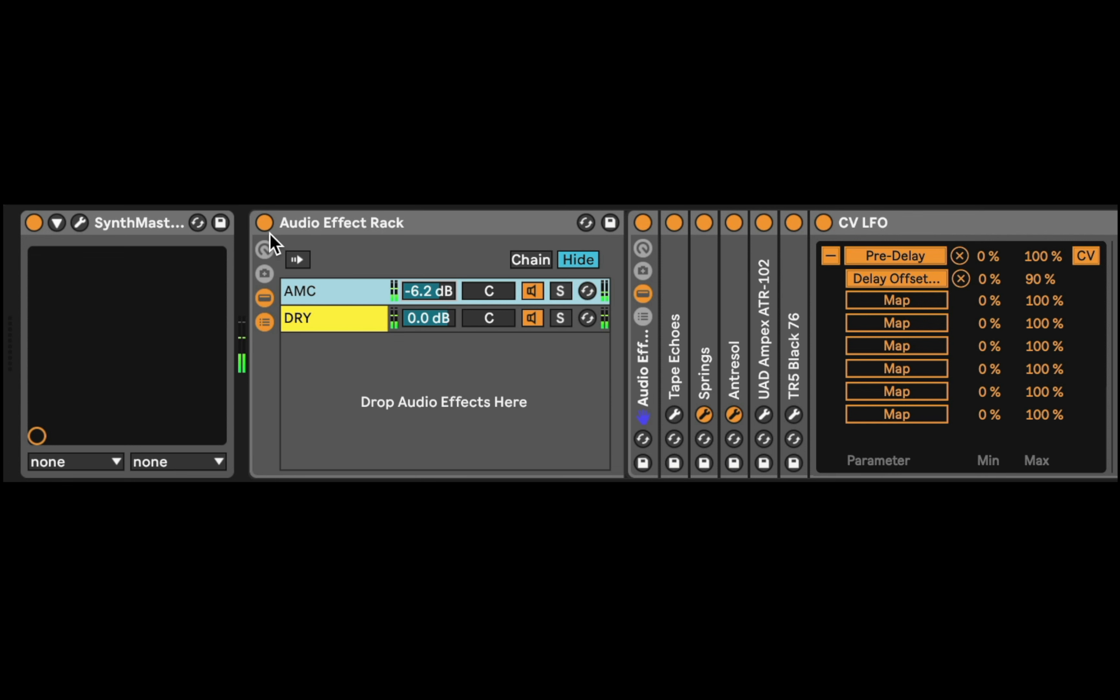
Pan the AMC chain to 12L and the DRY chain to 12R, and bypass and re-enable the rack to compare
{"action": "left_click_drag", "start_coordinate": [487, 292], "coordinate": [488, 315]}
{"action": "mouse_move", "coordinate": [489, 318]}
{"action": "left_mouse_down"}
{"action": "mouse_move", "coordinate": [488, 307]}
{"action": "mouse_move", "coordinate": [498, 328]}
{"action": "left_mouse_up"}
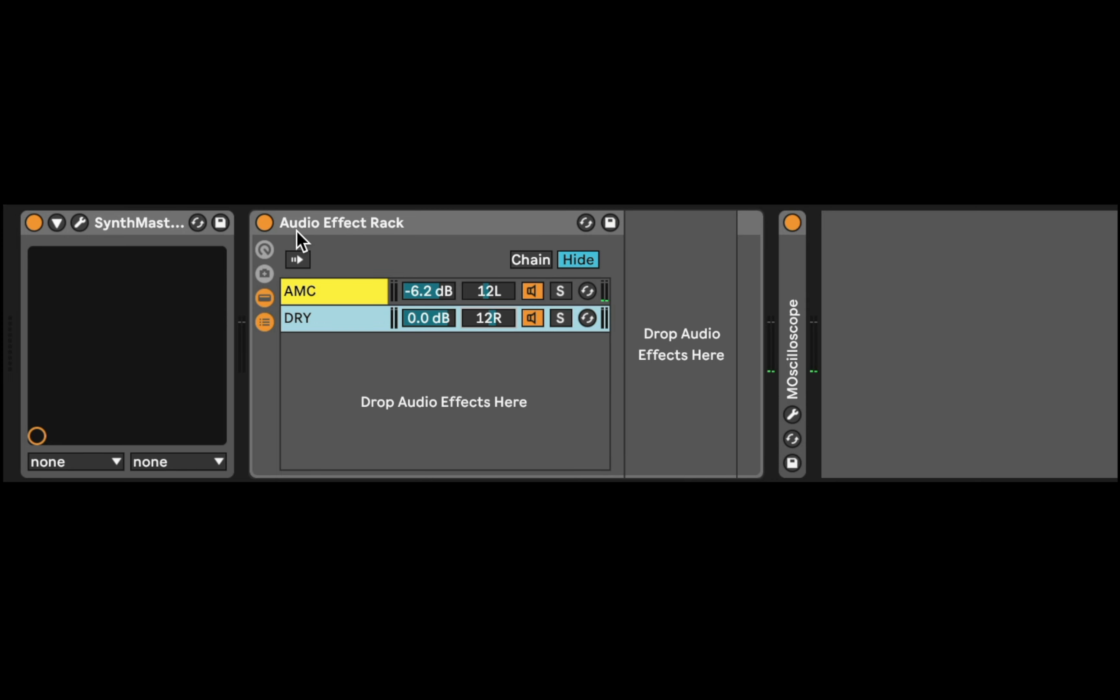
{"action": "left_click", "coordinate": [302, 290]}
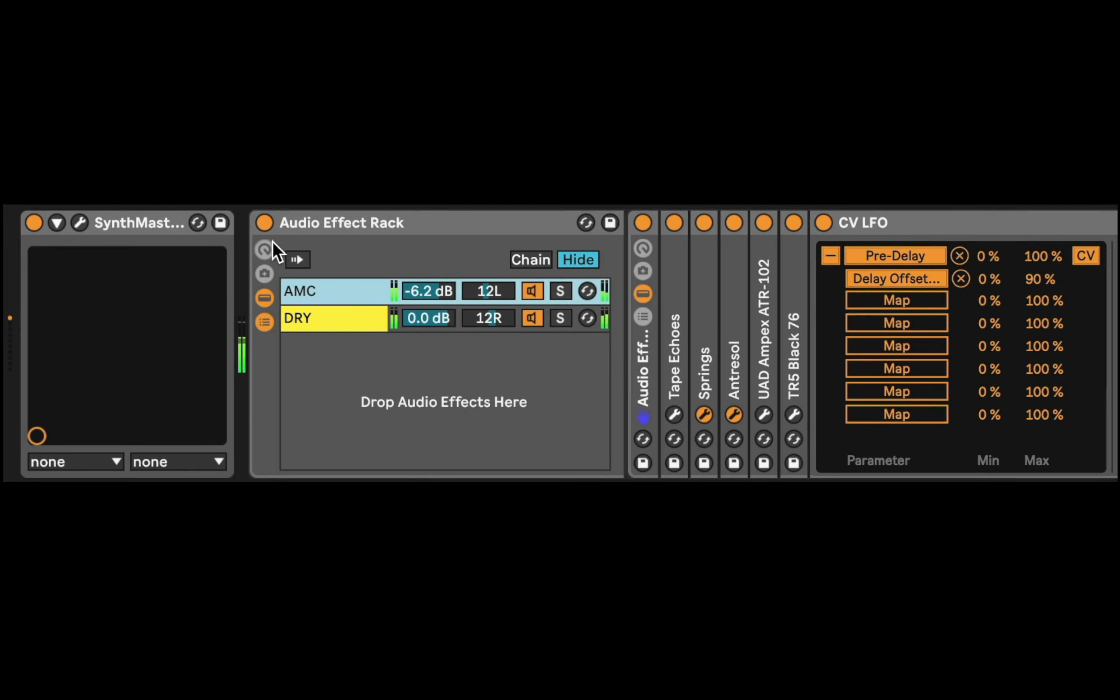
{"action": "left_click", "coordinate": [265, 224]}
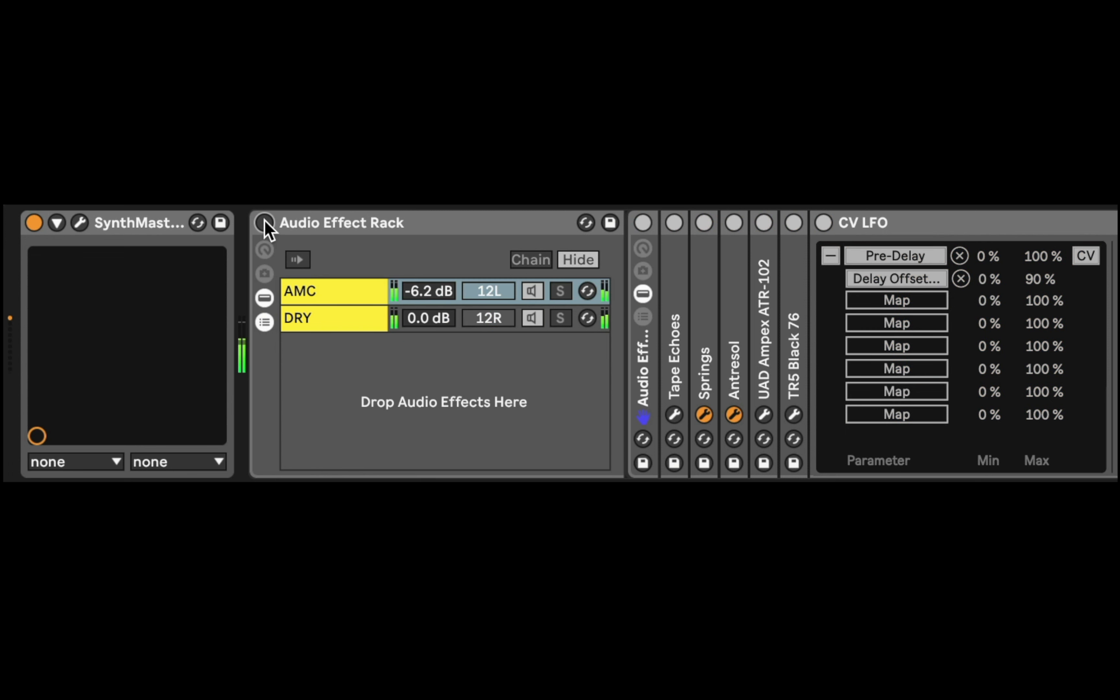
{"action": "left_click", "coordinate": [265, 223]}
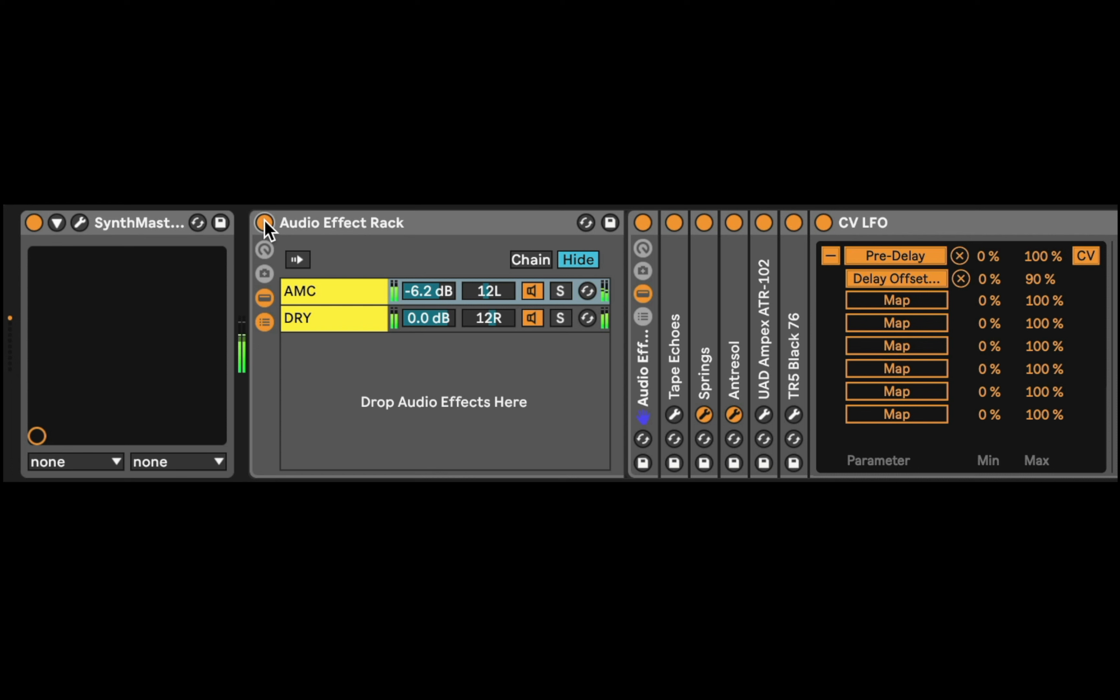
Set AMC to -6.0 dB at 22L and DRY to -3.0 dB at 20R, and toggle the rack's bypass to compare
{"action": "left_click_drag", "start_coordinate": [440, 319], "coordinate": [438, 269]}
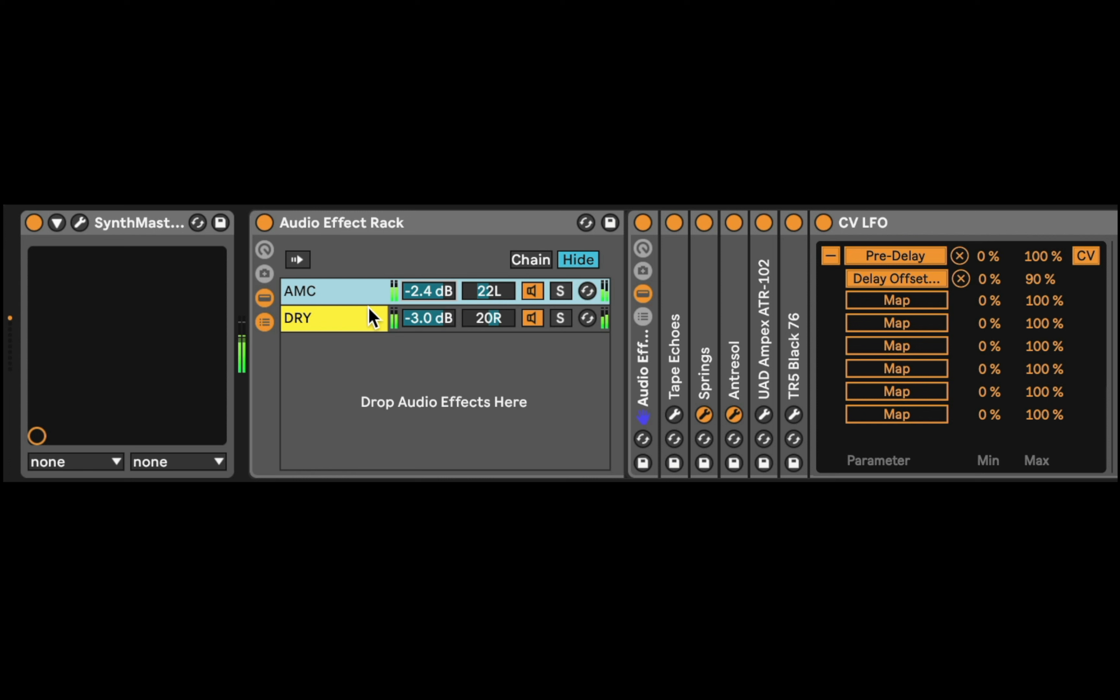
{"action": "left_click_drag", "start_coordinate": [429, 301], "coordinate": [428, 326]}
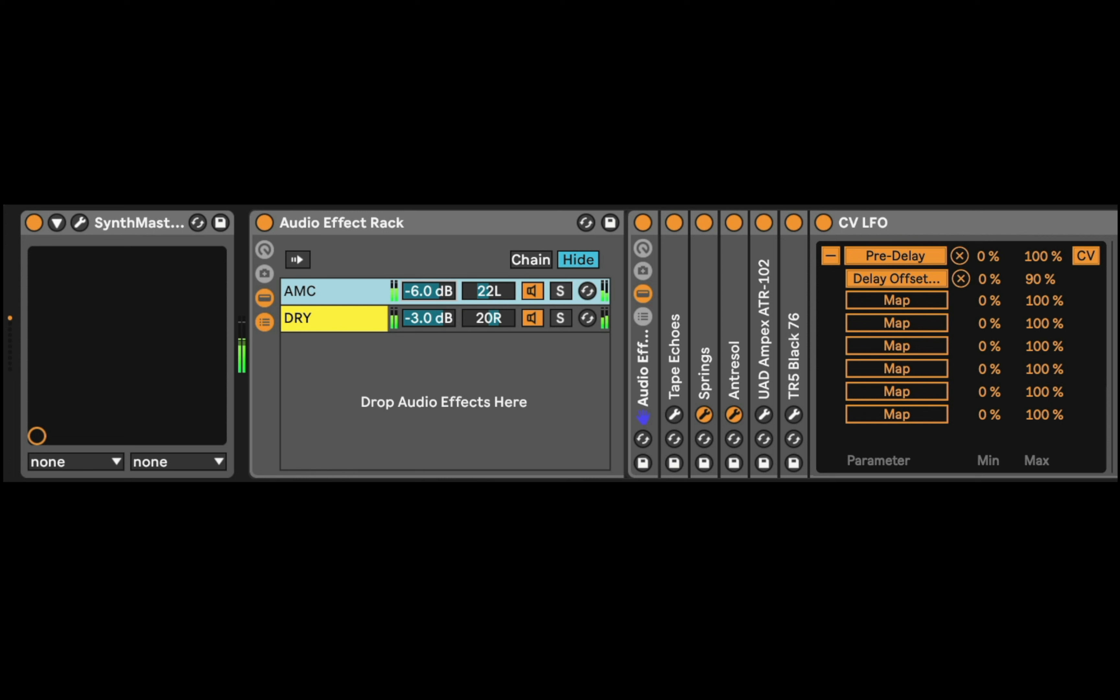
{"action": "left_click", "coordinate": [264, 224]}
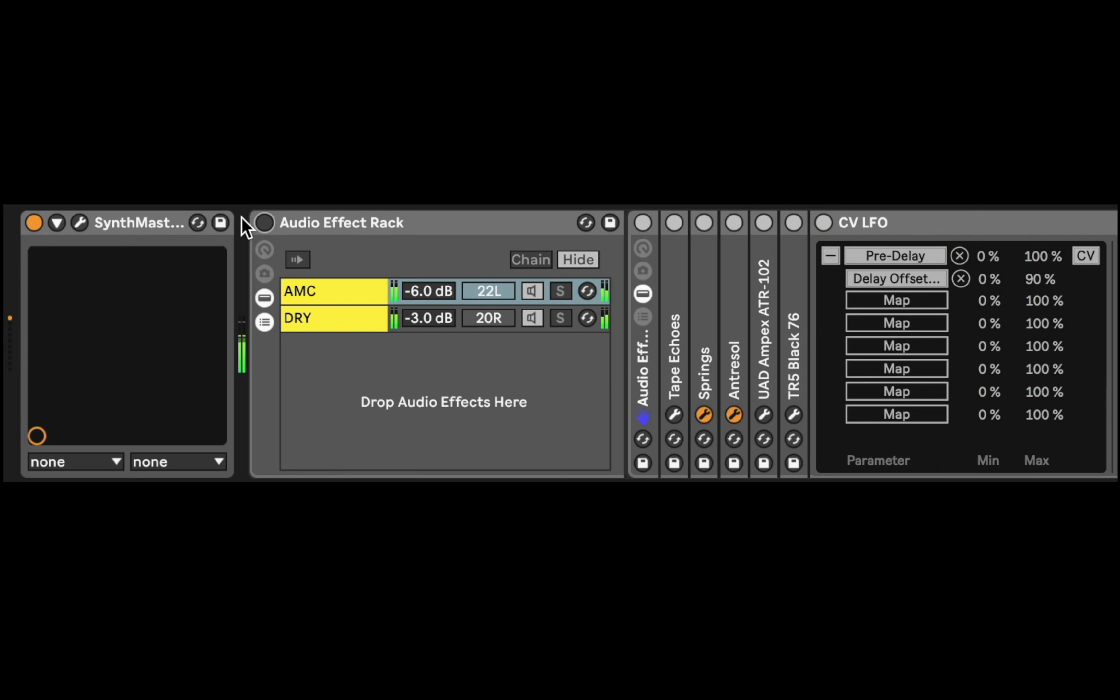
{"action": "left_click", "coordinate": [256, 223]}
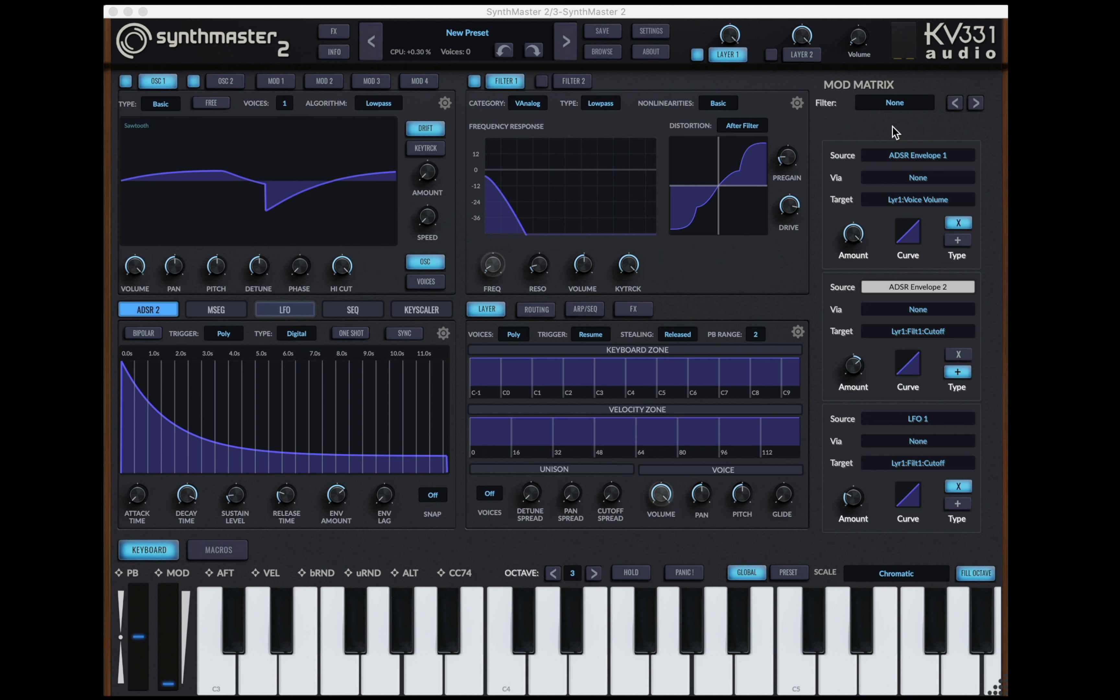
In the SynthMaster 2 editor, lower Filter 1's cutoff slightly and raise ADSR 2's envelope amount
{"action": "left_click", "coordinate": [730, 40]}
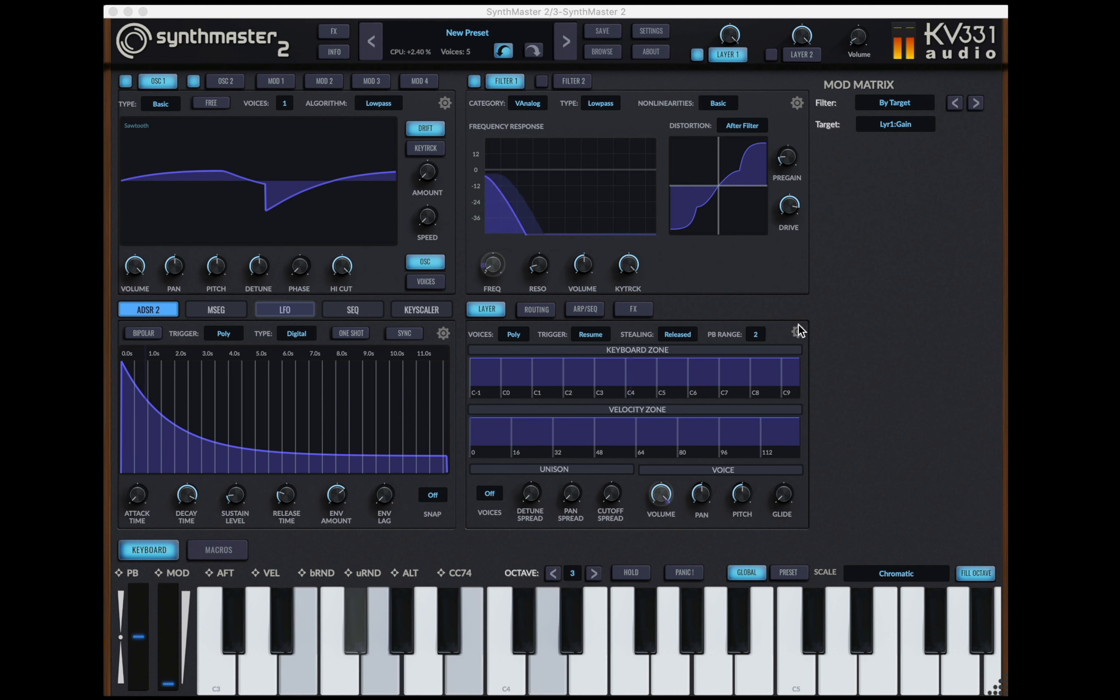
{"action": "left_click", "coordinate": [487, 271]}
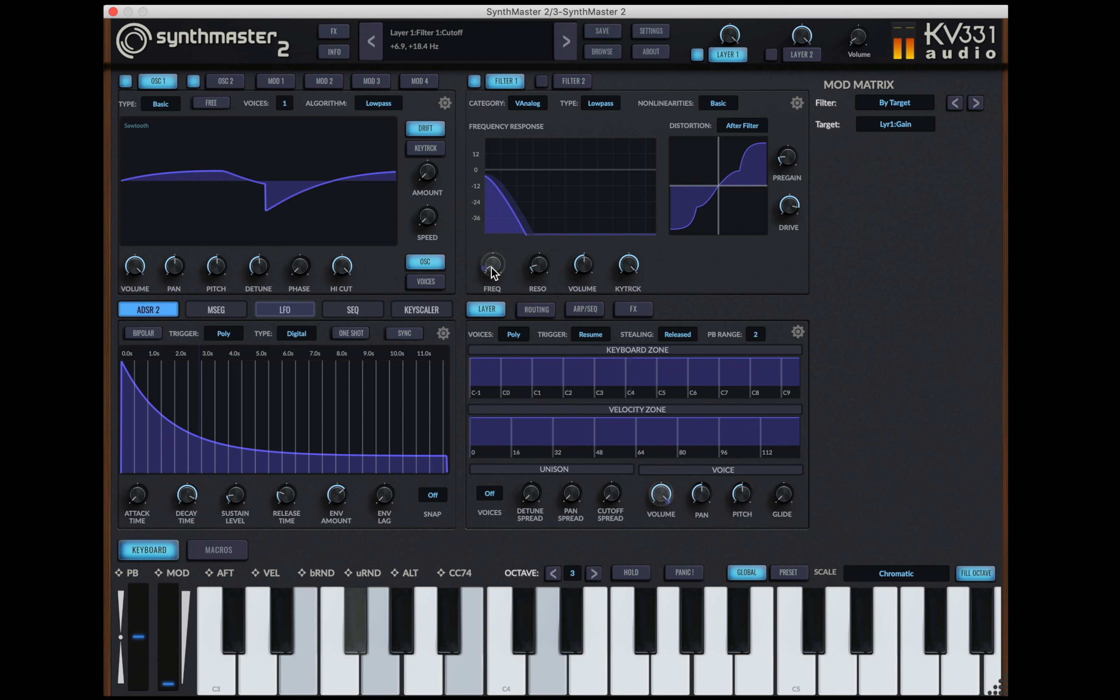
{"action": "left_click", "coordinate": [491, 267]}
{"action": "mouse_move", "coordinate": [492, 269]}
{"action": "left_mouse_down"}
{"action": "mouse_move", "coordinate": [496, 226]}
{"action": "mouse_move", "coordinate": [495, 276]}
{"action": "left_mouse_up"}
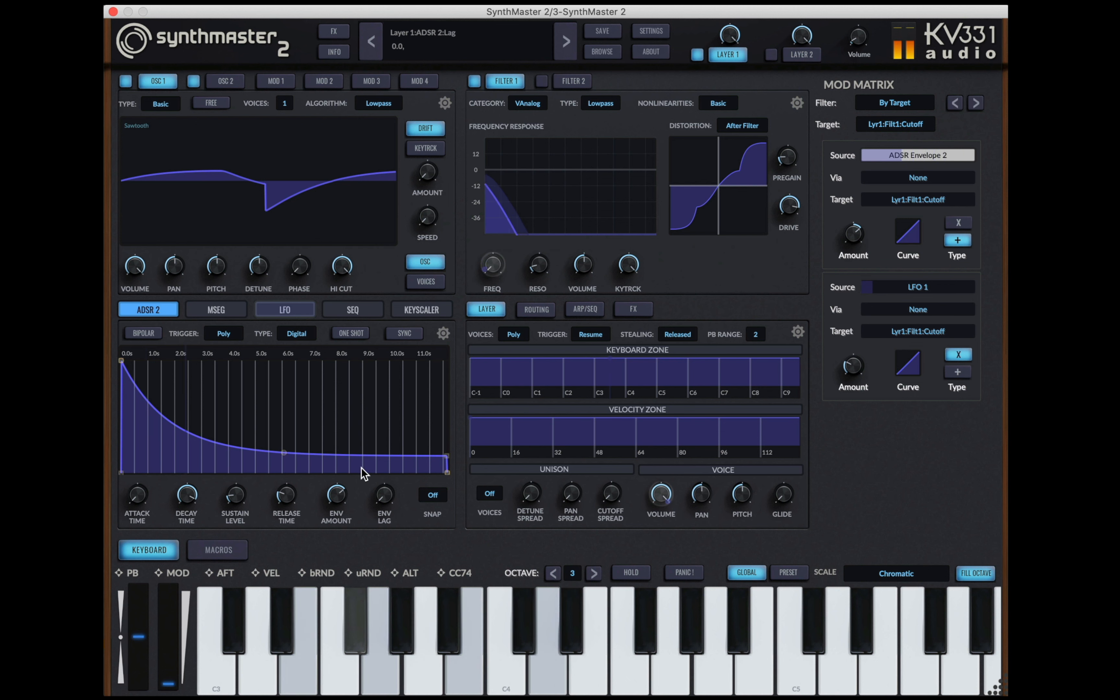
{"action": "left_click", "coordinate": [340, 494]}
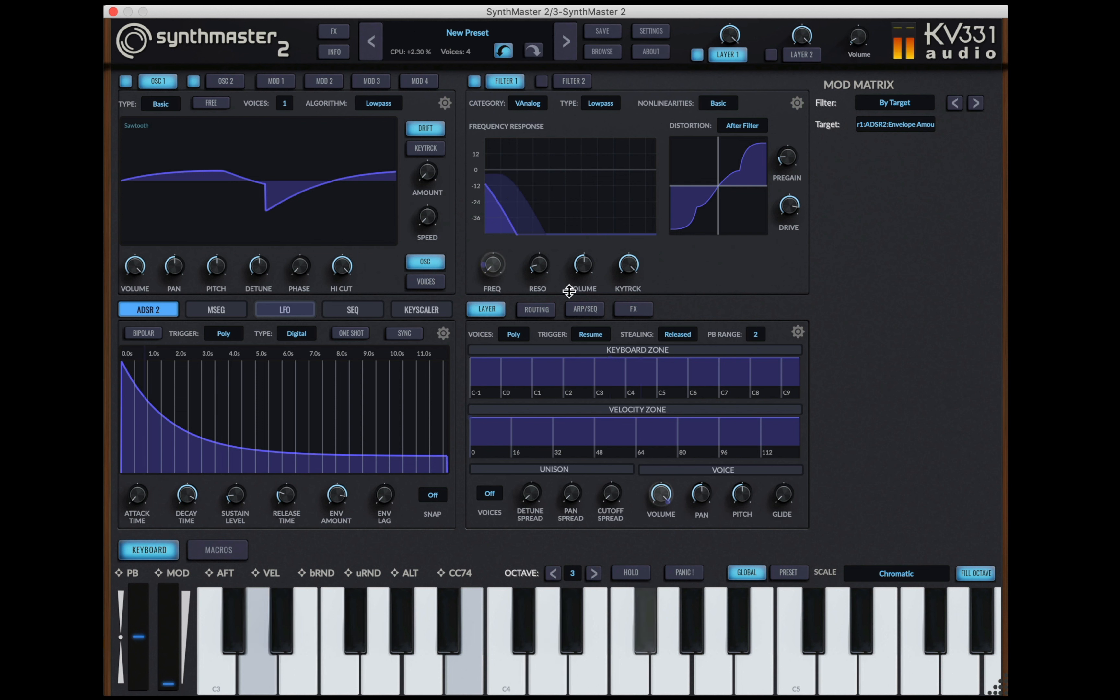
{"action": "left_click", "coordinate": [493, 265]}
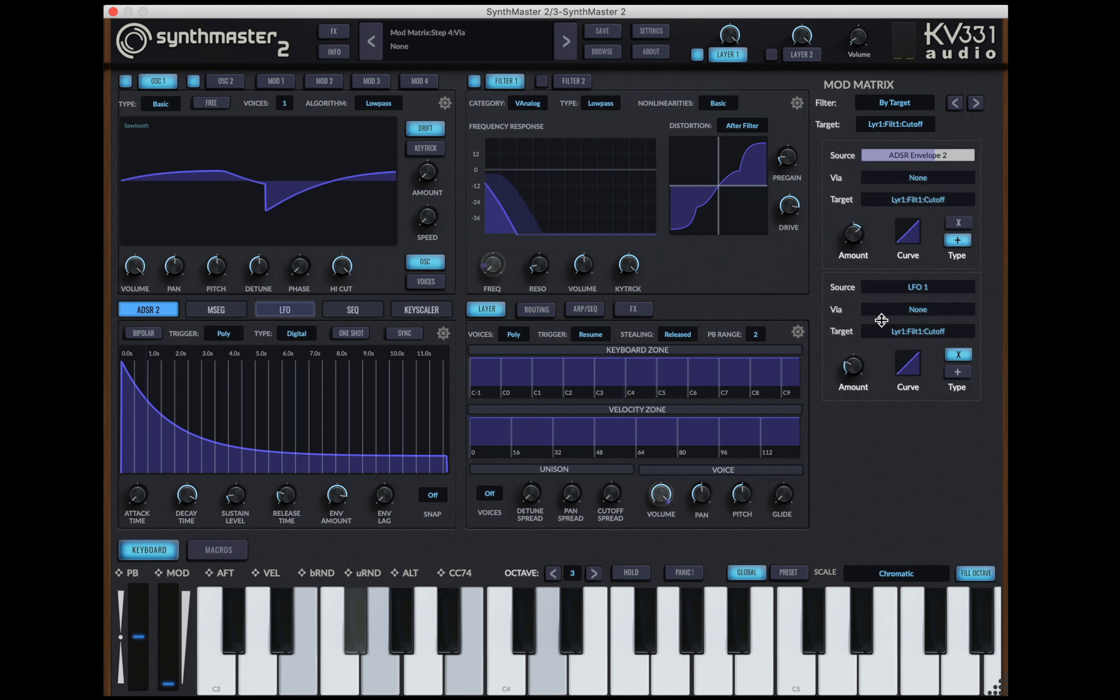
Change LFO 1's waveform to the Basic Square shape and set its beat multiplier to 1/16
{"action": "left_click", "coordinate": [297, 310]}
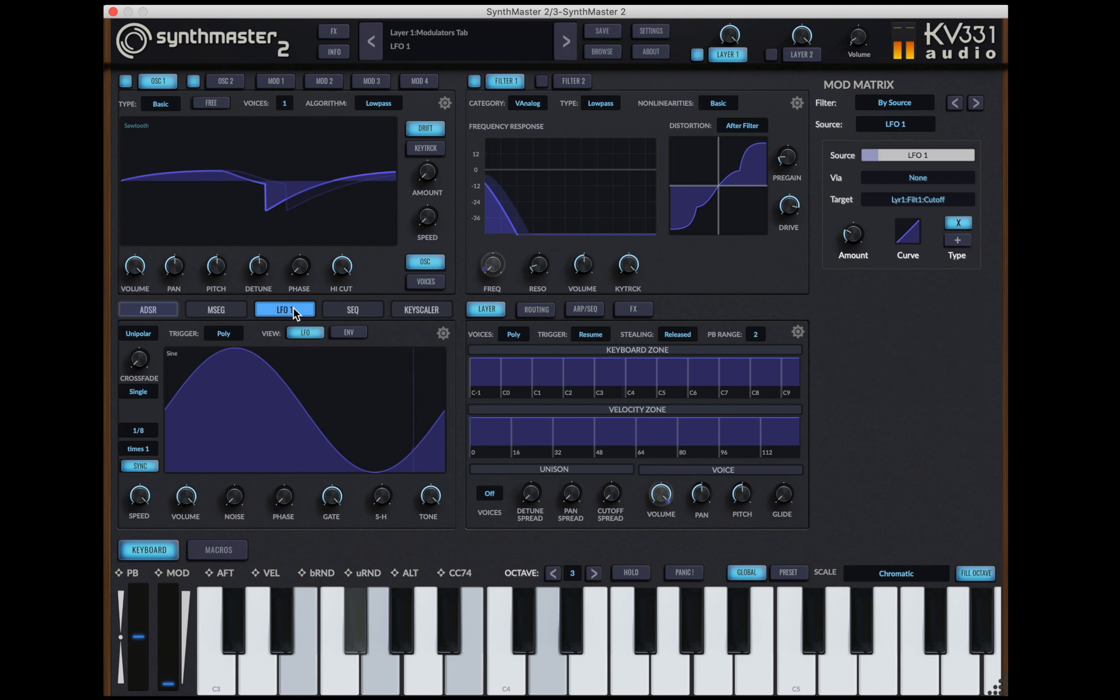
{"action": "left_click", "coordinate": [304, 384]}
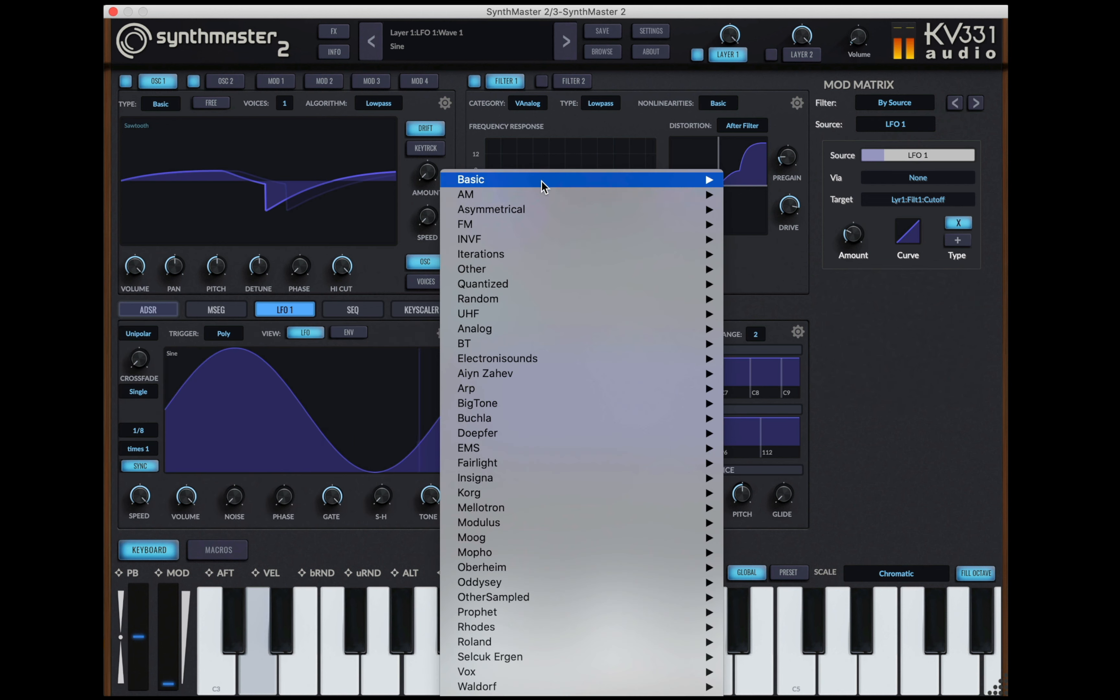
{"action": "mouse_move", "coordinate": [543, 182]}
{"action": "left_click", "coordinate": [768, 204]}
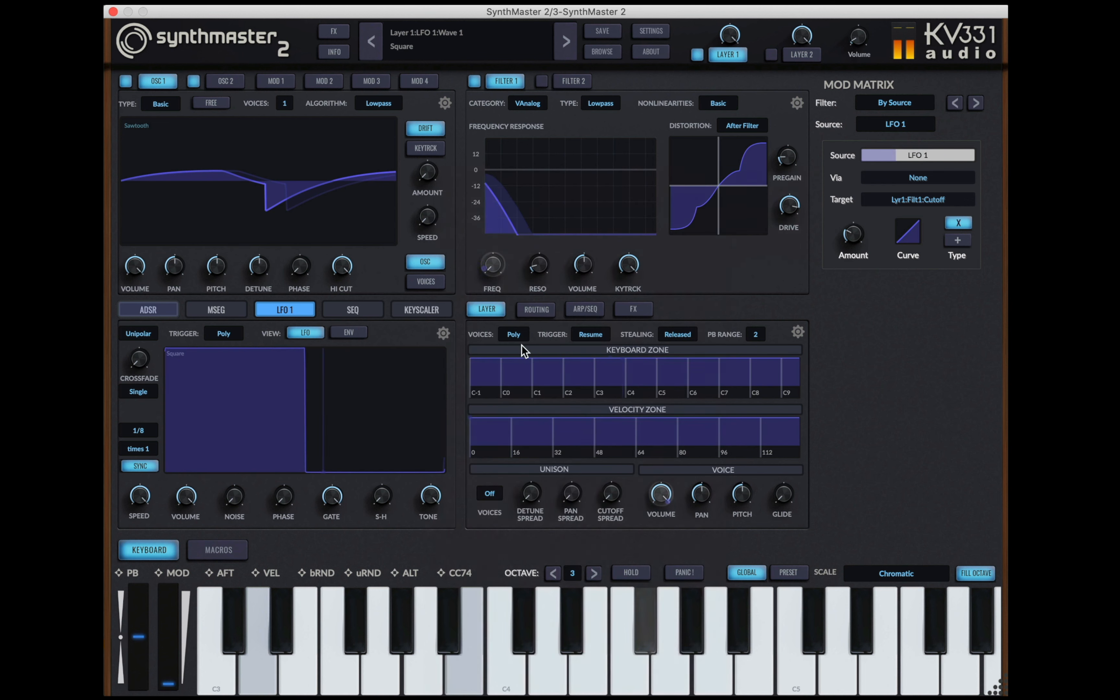
{"action": "left_click", "coordinate": [133, 433]}
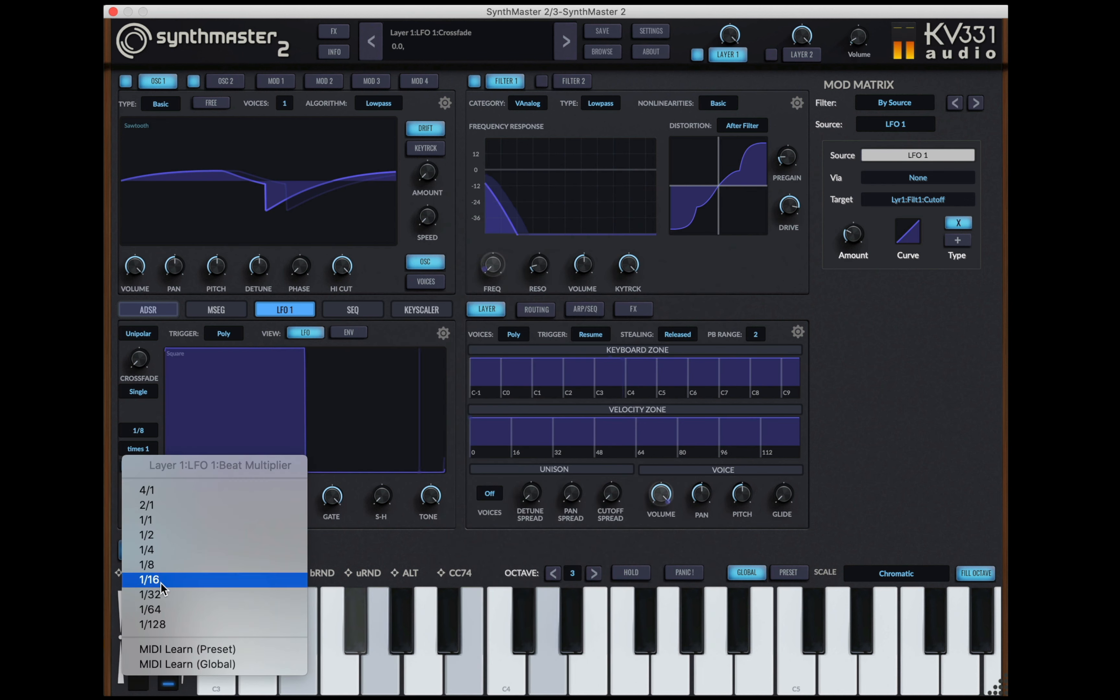
{"action": "left_click", "coordinate": [148, 580]}
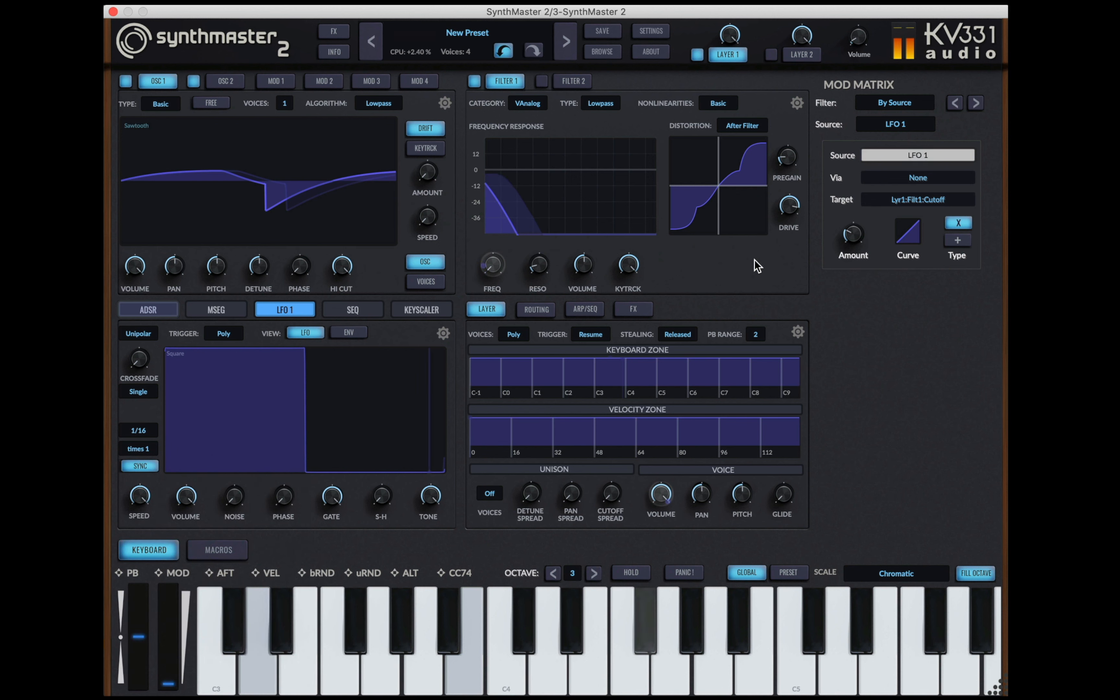
Change LFO 1's waveform to the Basic Saw Down shape
{"action": "left_click", "coordinate": [313, 377]}
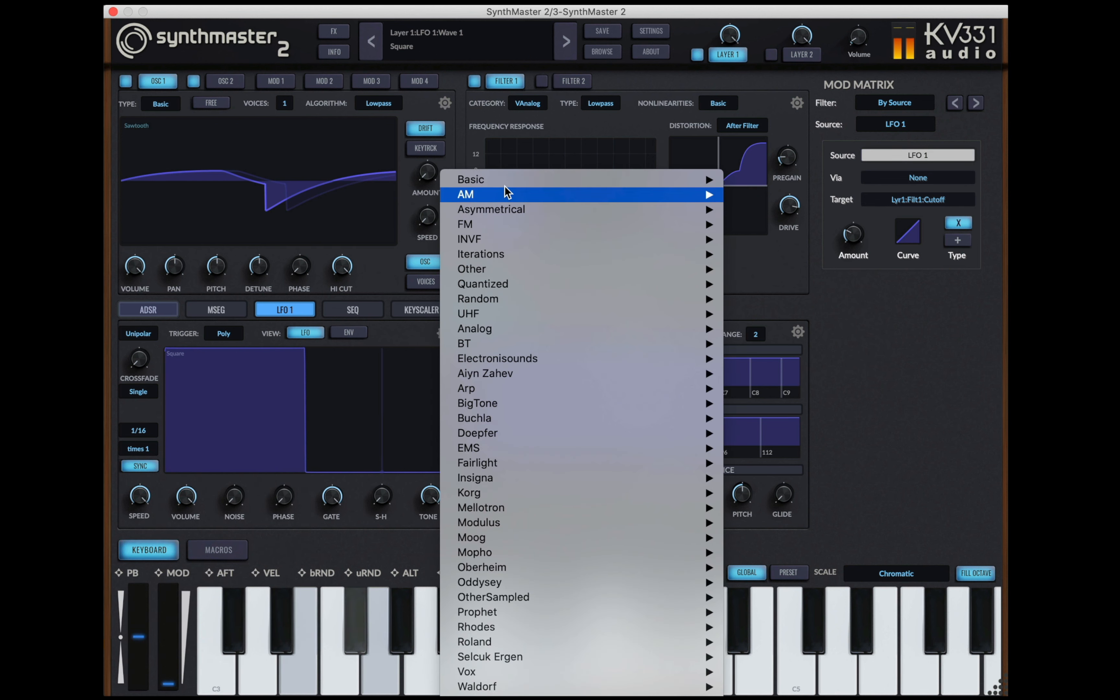
{"action": "mouse_move", "coordinate": [510, 185]}
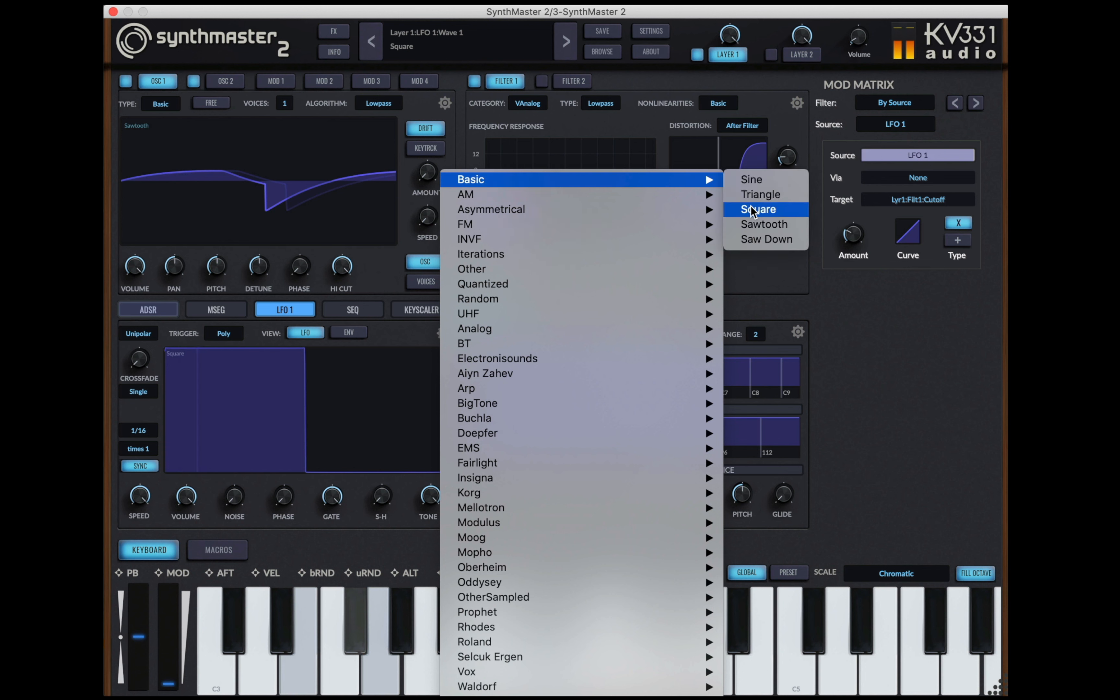
{"action": "left_click", "coordinate": [763, 241]}
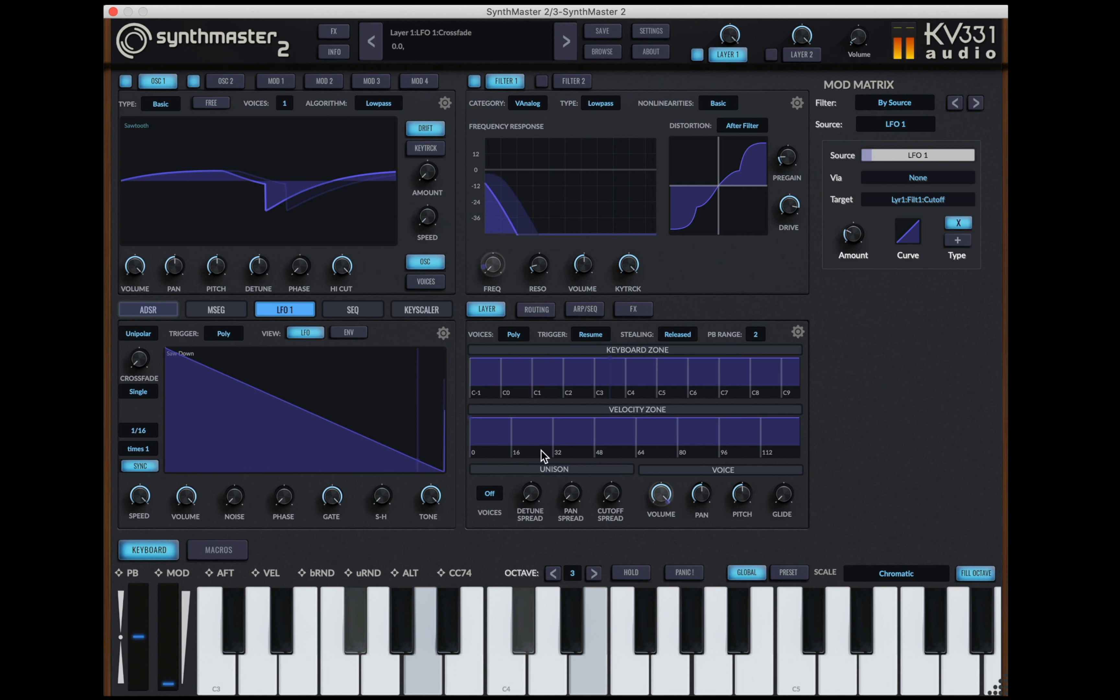
Adjust Filter 1's cutoff, then increase LFO 1's cutoff modulation amount and fine-tune ADSR Envelope 2's amount against it
{"action": "left_click", "coordinate": [538, 262]}
{"action": "left_click", "coordinate": [494, 268]}
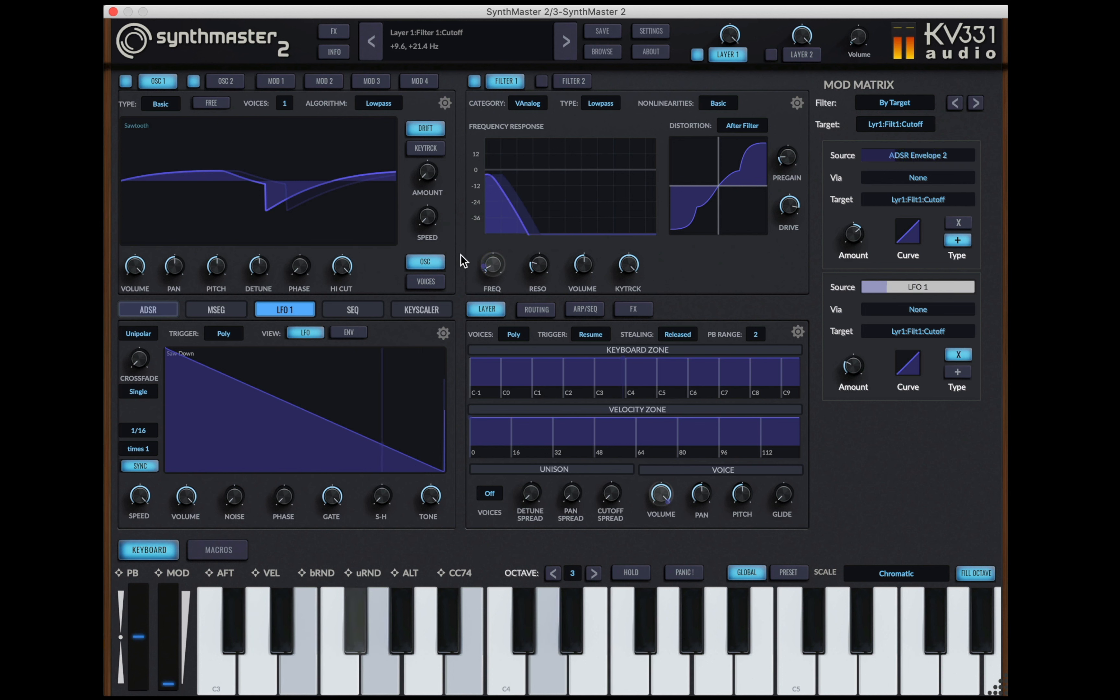
{"action": "left_click_drag", "start_coordinate": [854, 240], "coordinate": [854, 232]}
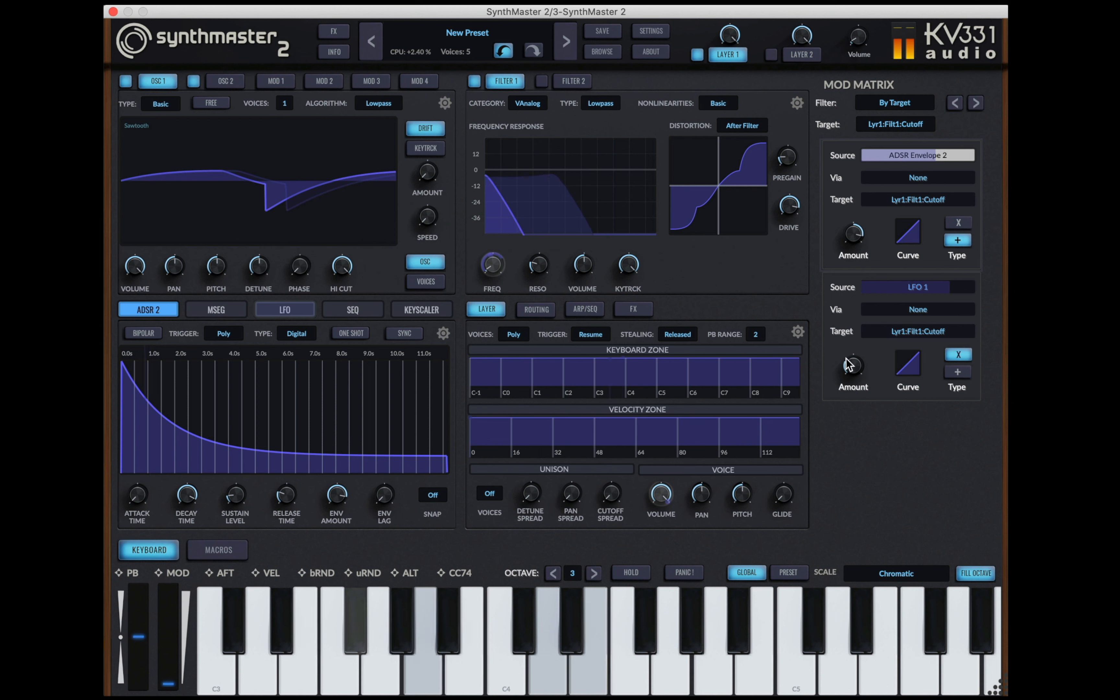
{"action": "left_click_drag", "start_coordinate": [848, 365], "coordinate": [858, 317]}
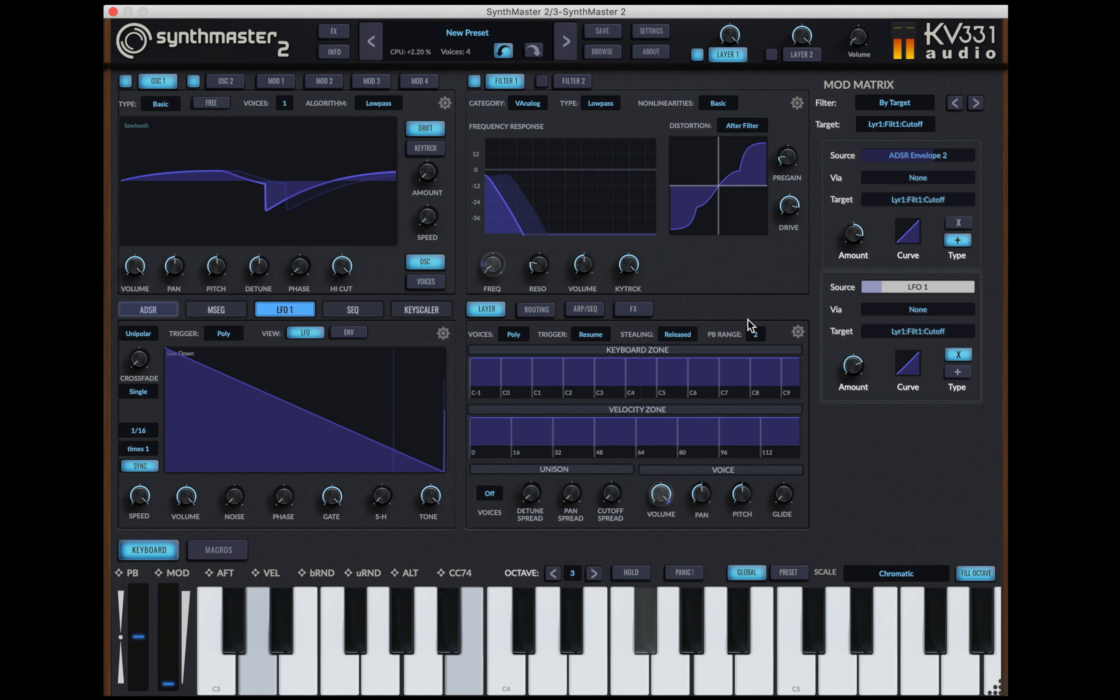
{"action": "mouse_move", "coordinate": [849, 238]}
{"action": "left_mouse_down"}
{"action": "mouse_move", "coordinate": [854, 231]}
{"action": "mouse_move", "coordinate": [840, 246]}
{"action": "left_mouse_up"}
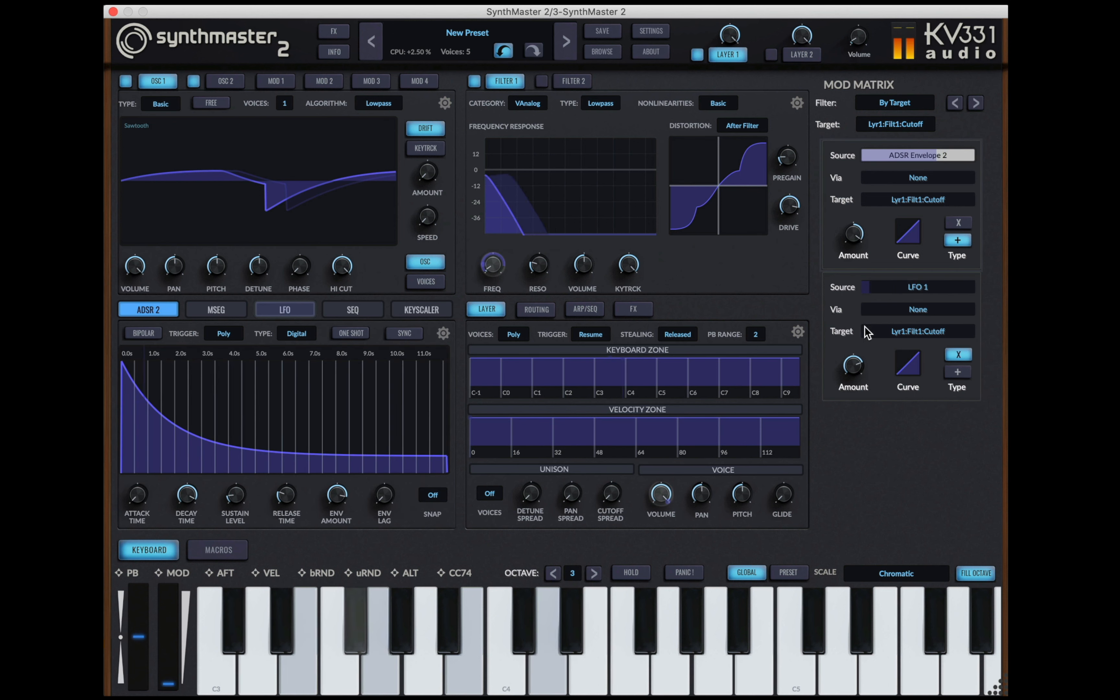
Reduce LFO 1's cutoff modulation amount to about +0.09 and set ADSR Envelope 2's amount to about +51.72
{"action": "left_click", "coordinate": [852, 373]}
{"action": "left_click_drag", "start_coordinate": [852, 372], "coordinate": [848, 428]}
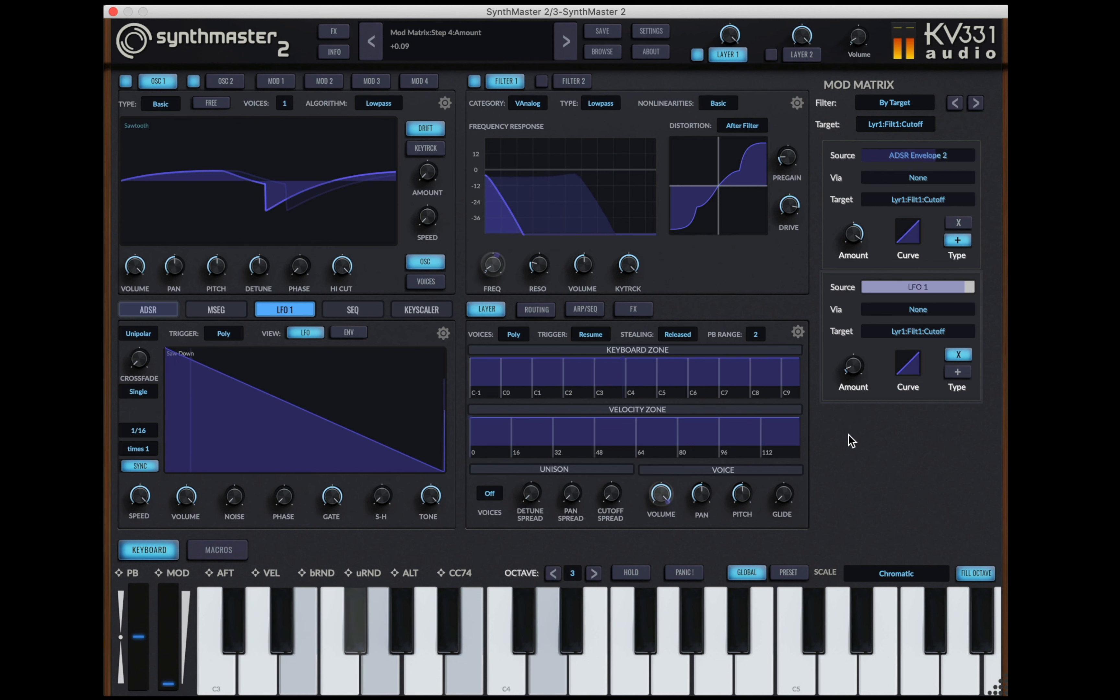
{"action": "left_click_drag", "start_coordinate": [850, 242], "coordinate": [850, 261]}
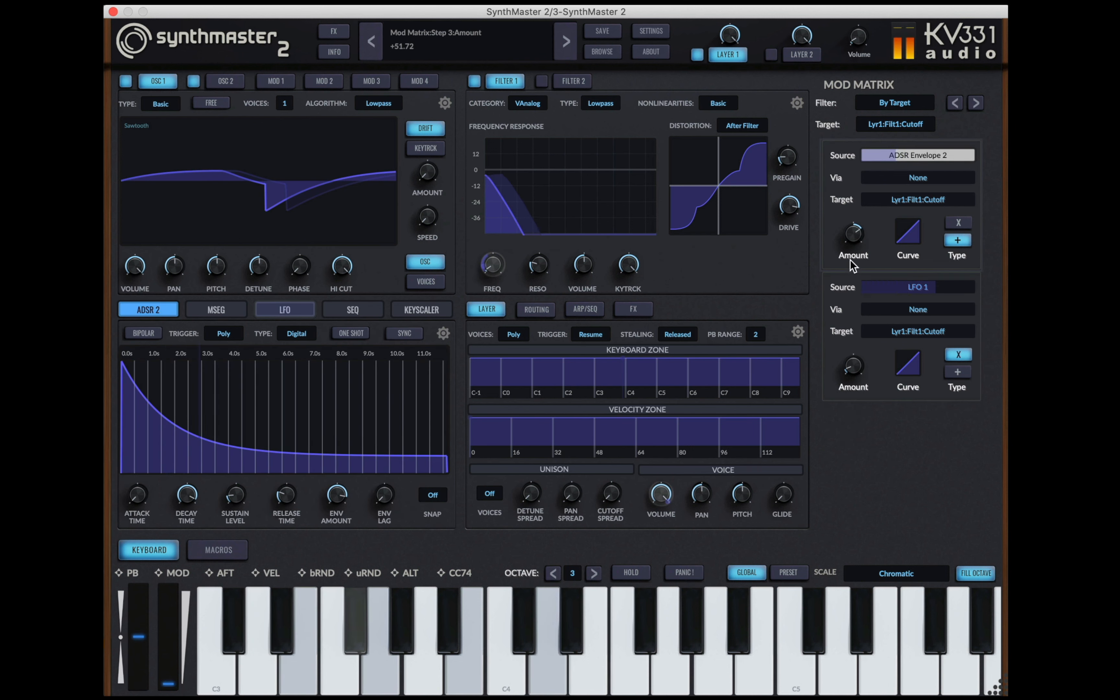
Check oscillator 1's detune and raise oscillator 2's fine tune to about +95.7
{"action": "left_click", "coordinate": [255, 271]}
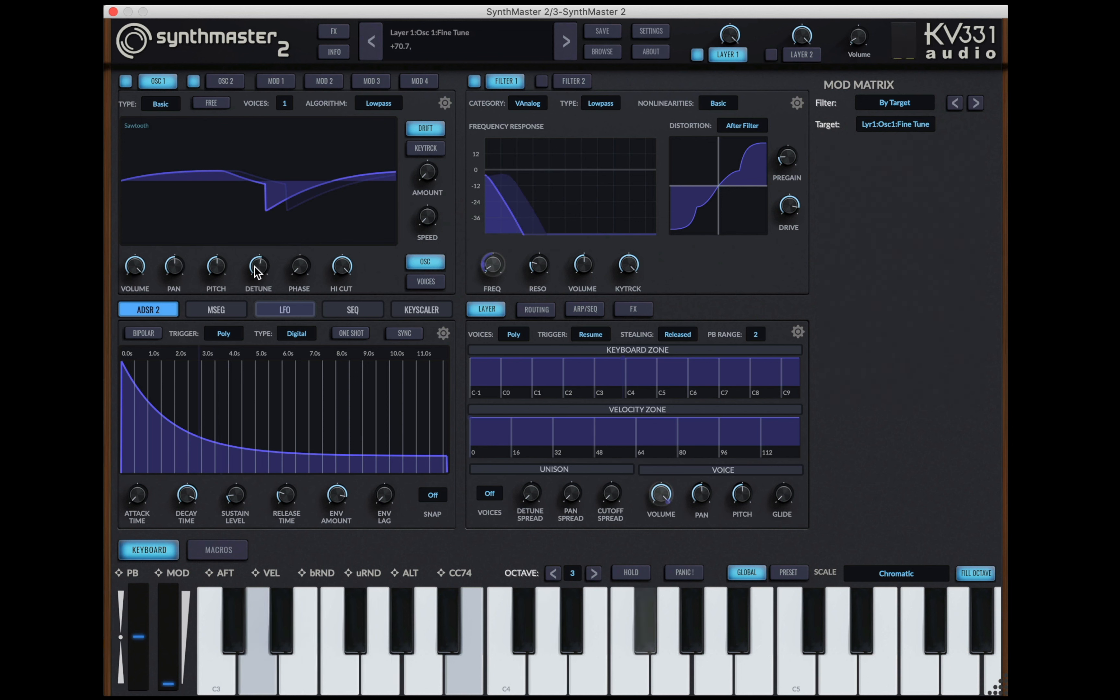
{"action": "left_click", "coordinate": [234, 85]}
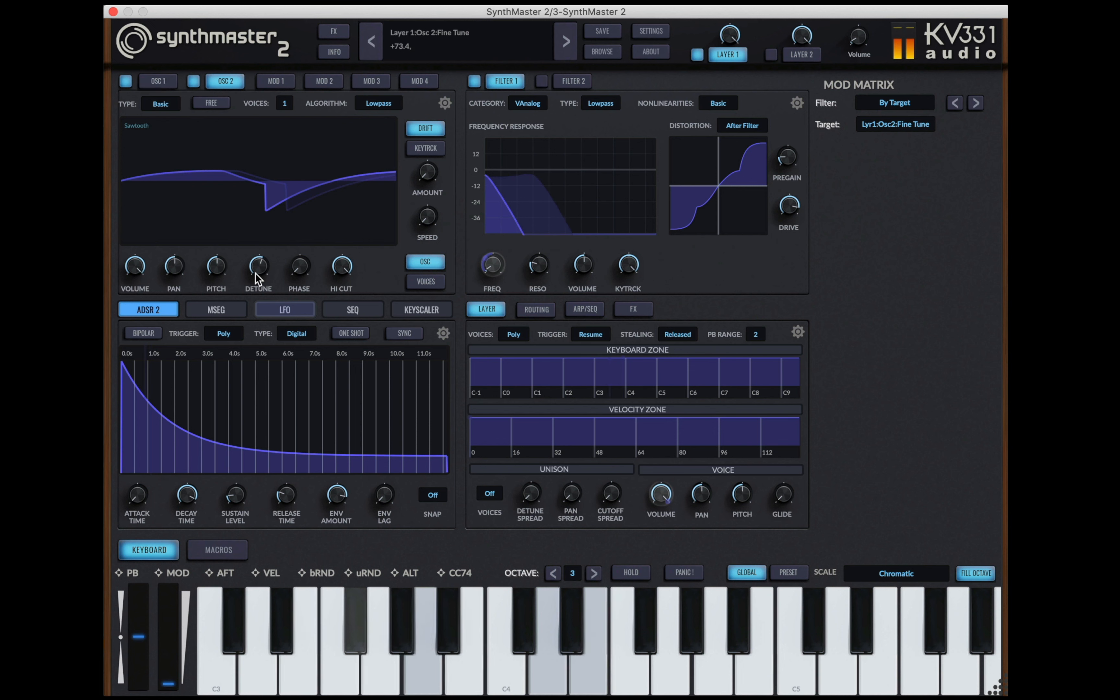
{"action": "mouse_move", "coordinate": [255, 273]}
{"action": "left_mouse_down"}
{"action": "mouse_move", "coordinate": [262, 245]}
{"action": "mouse_move", "coordinate": [257, 276]}
{"action": "left_mouse_up"}
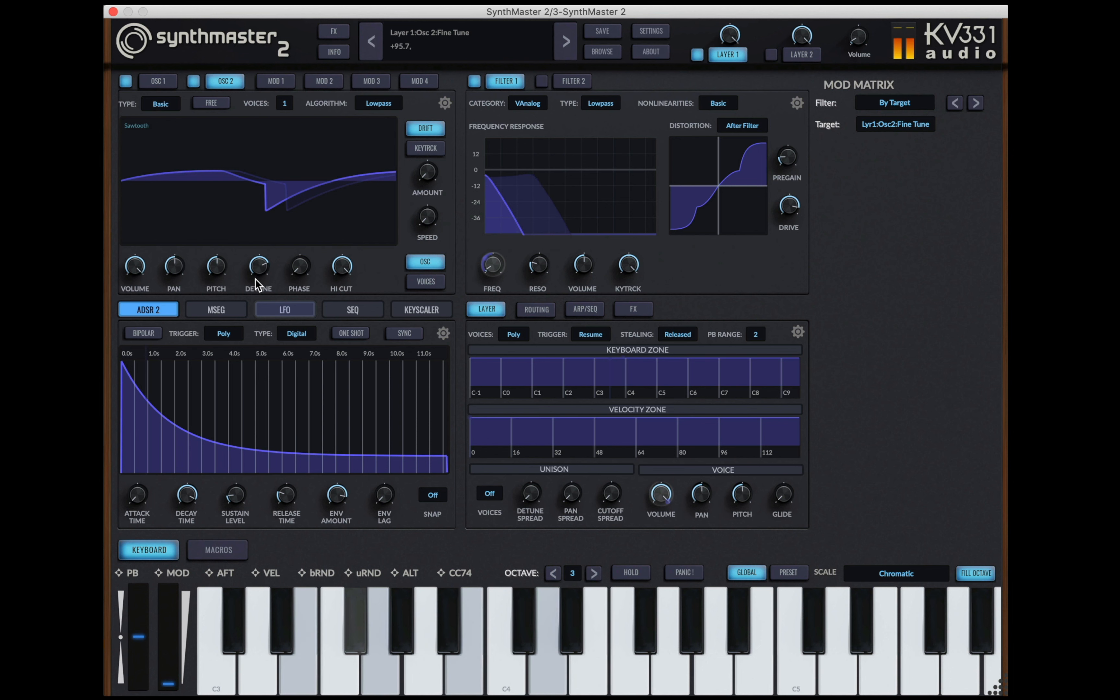